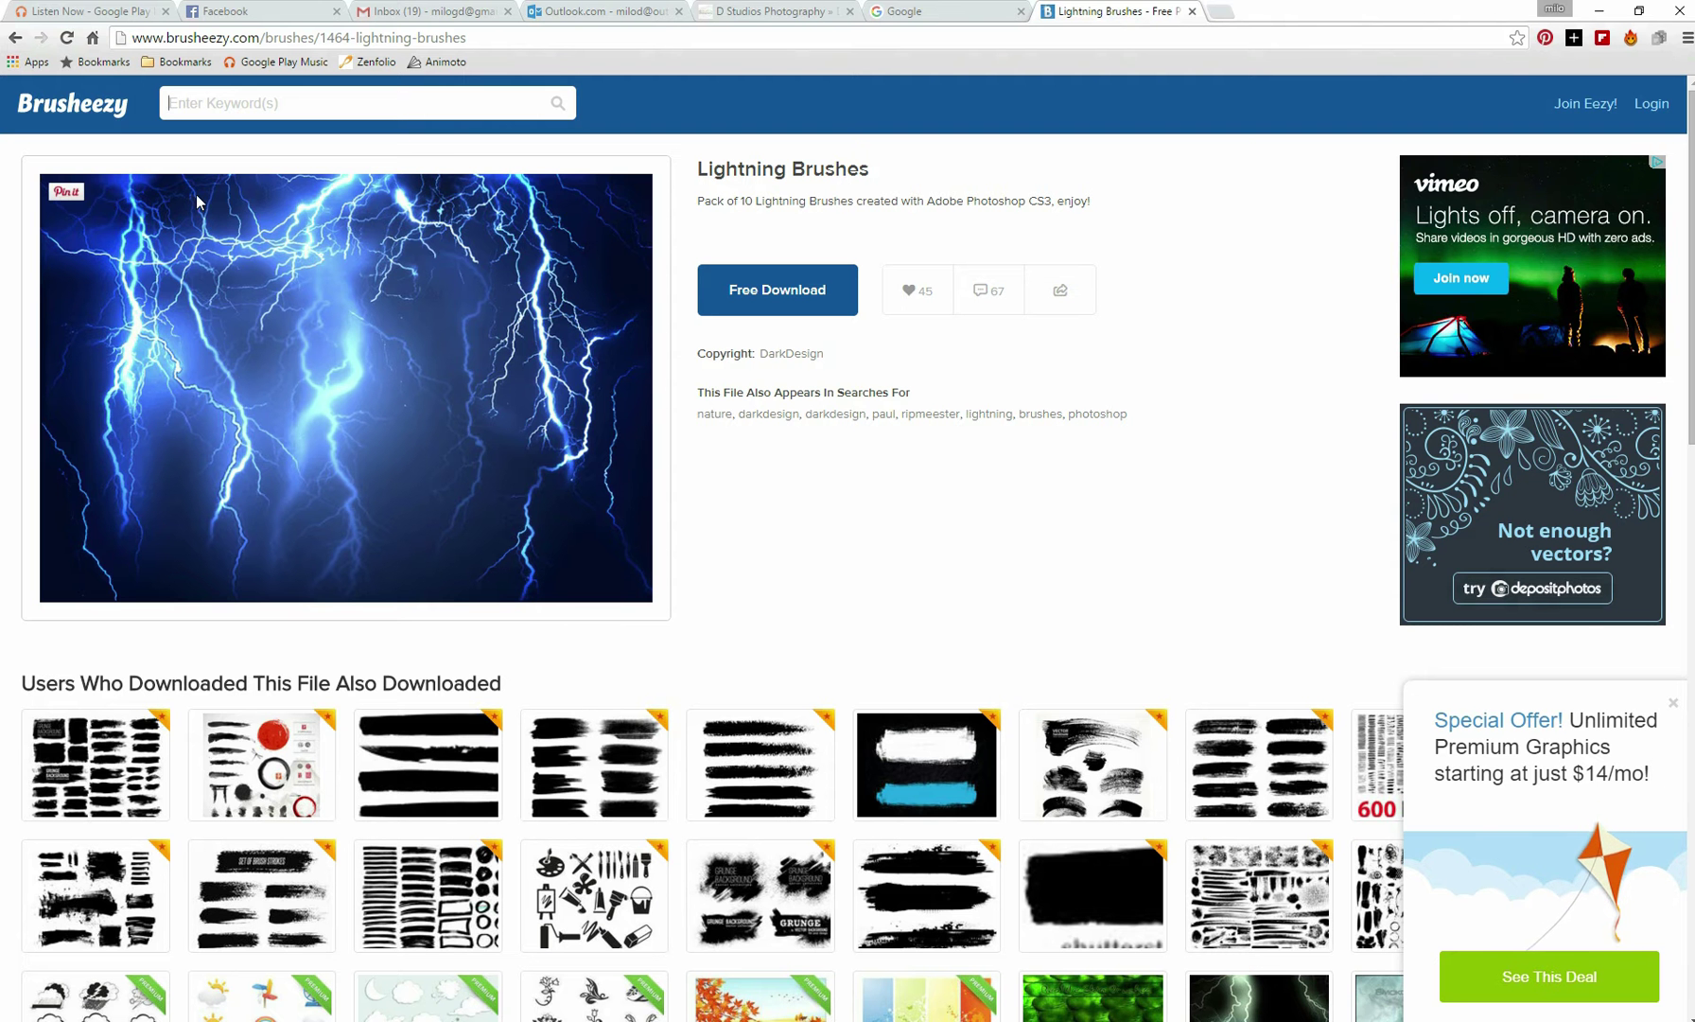
Download the Lightning Brushes zip from Brusheezy and close the offer popup.
{"action": "left_click_drag", "start_coordinate": [163, 37], "coordinate": [249, 37]}
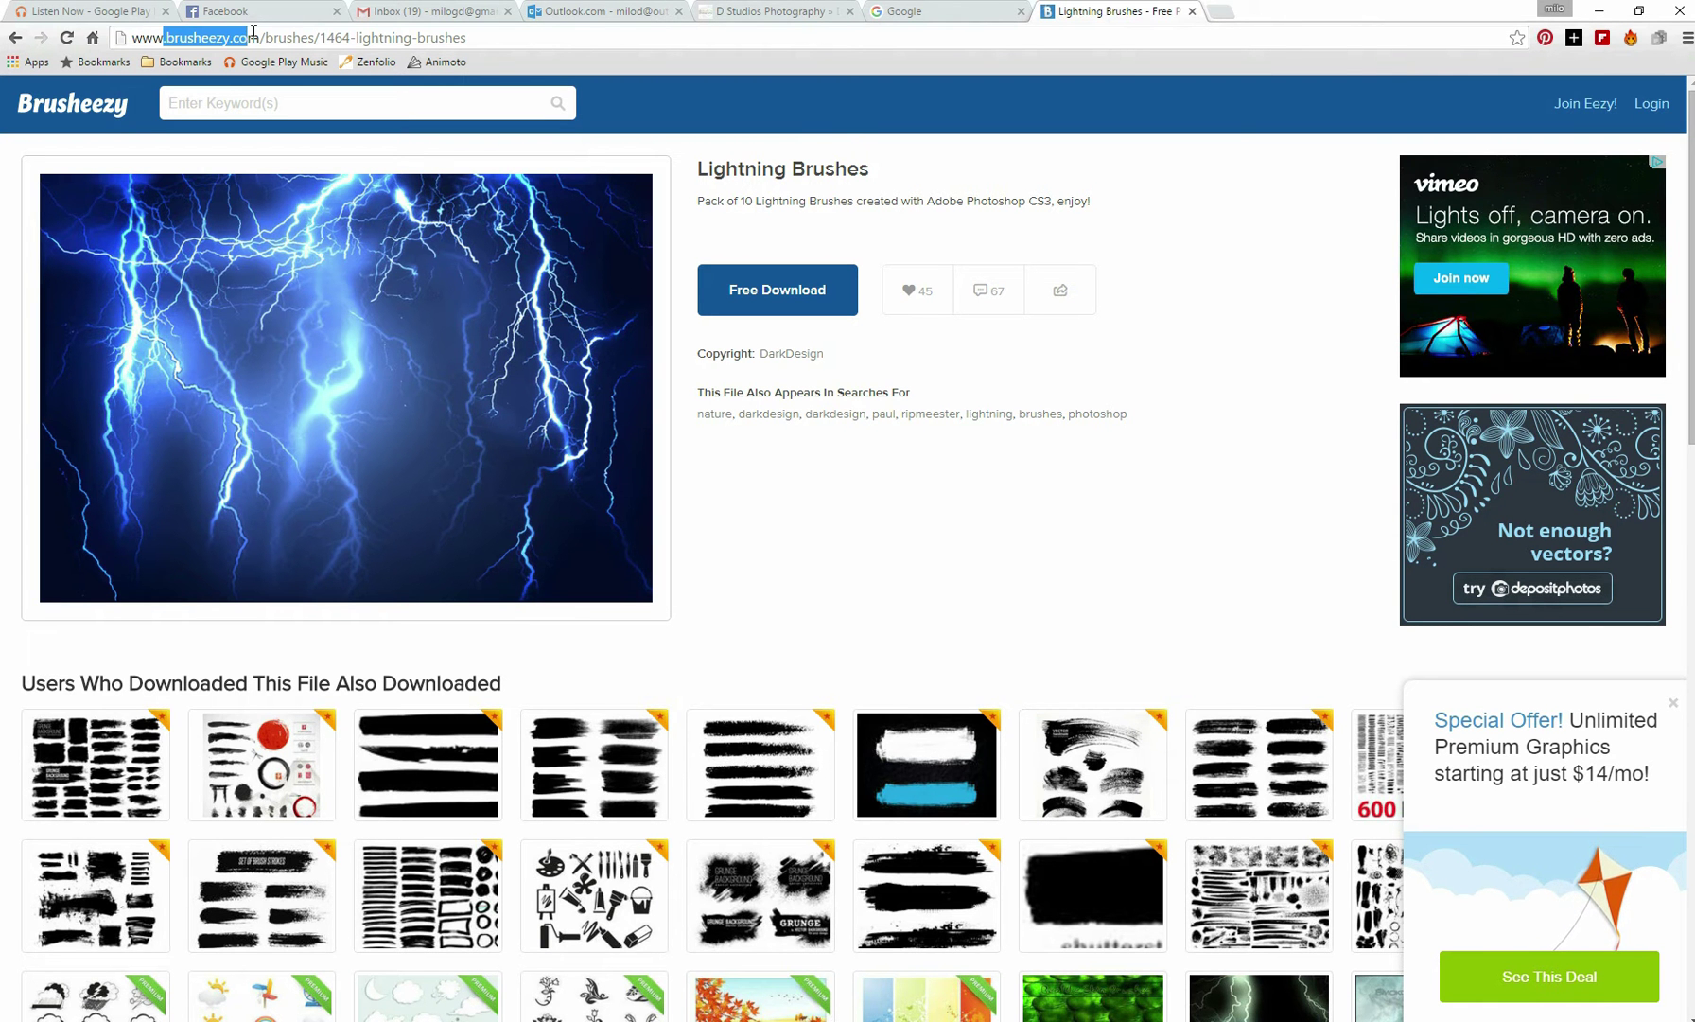
{"action": "left_click", "coordinate": [762, 294]}
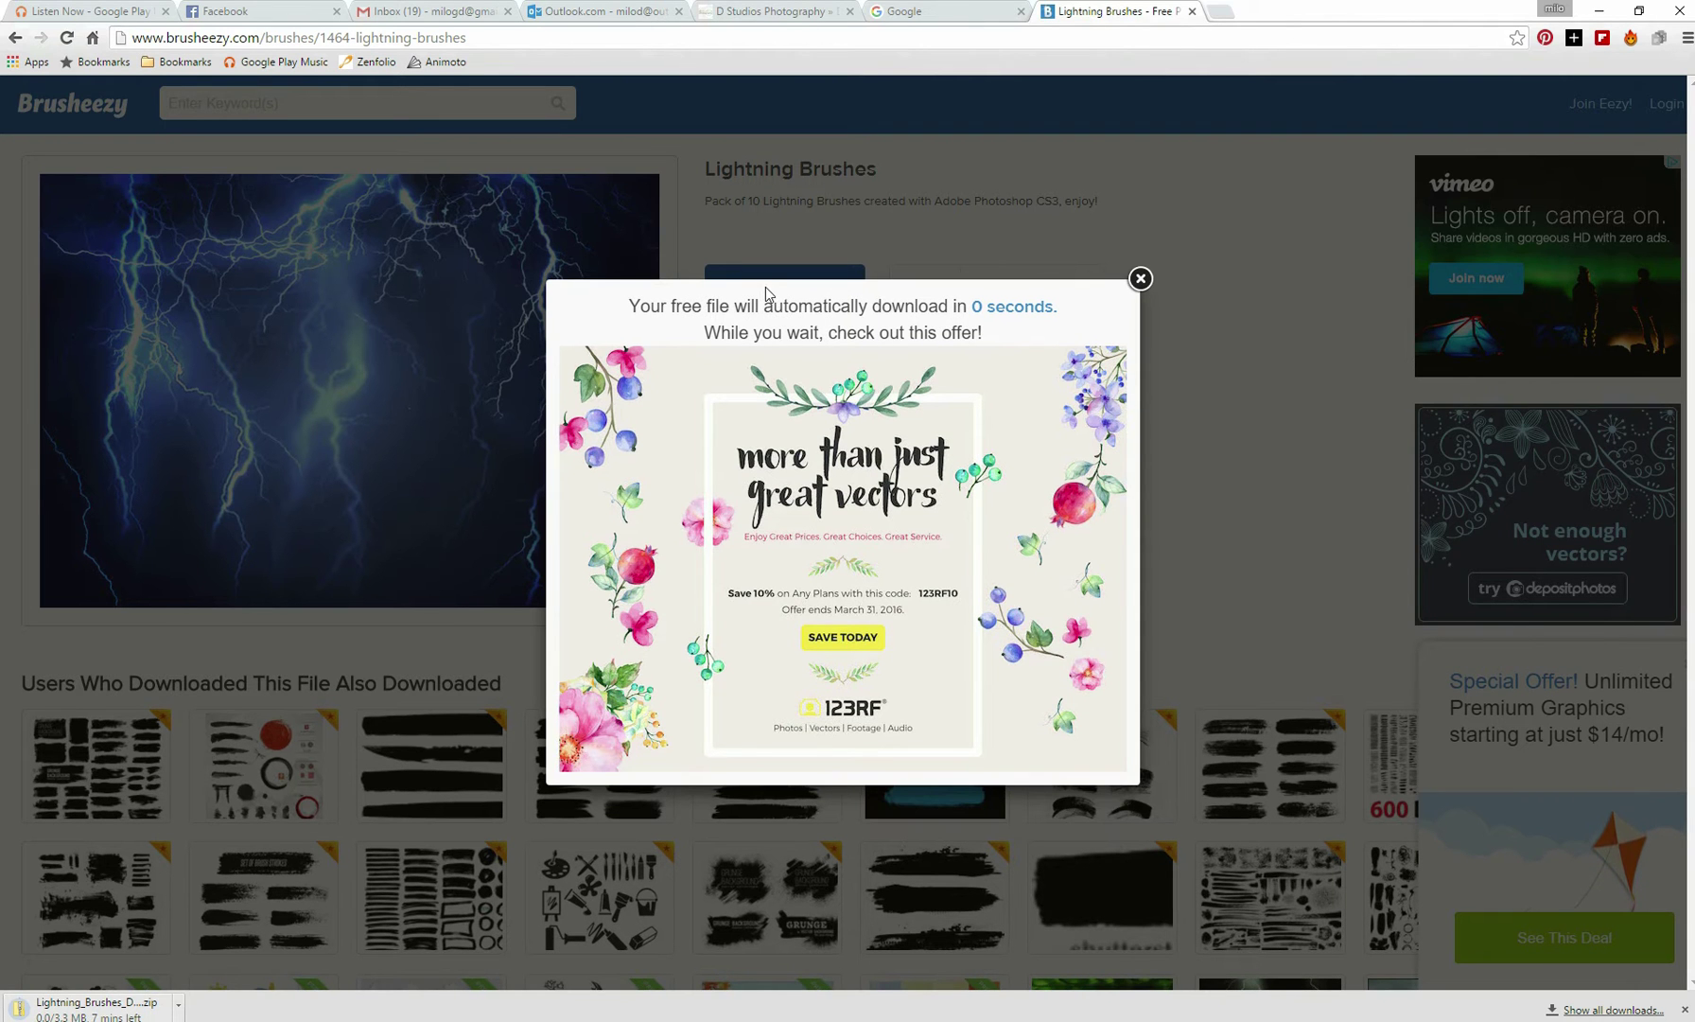
{"action": "left_click", "coordinate": [1140, 279]}
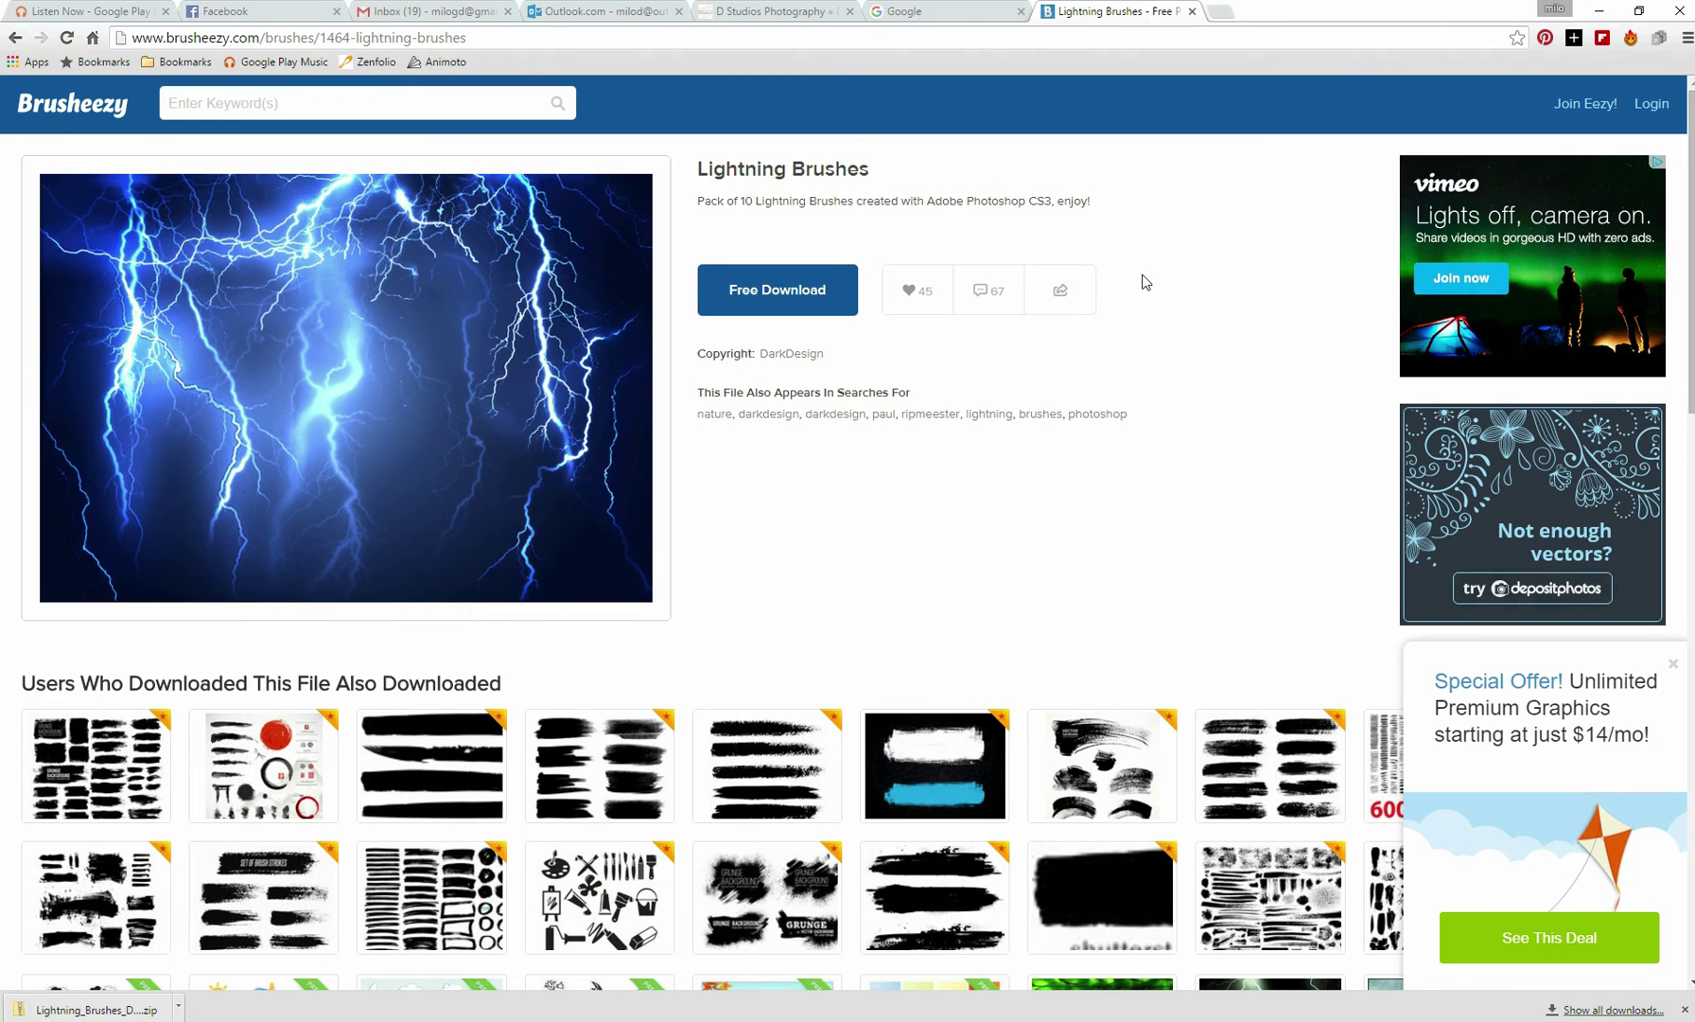
{"action": "left_click", "coordinate": [178, 1009]}
Extract the Lightning Brushes zip into Downloads and select Lightning-Brushes-DarkDesign.abr.
{"action": "left_click", "coordinate": [232, 949]}
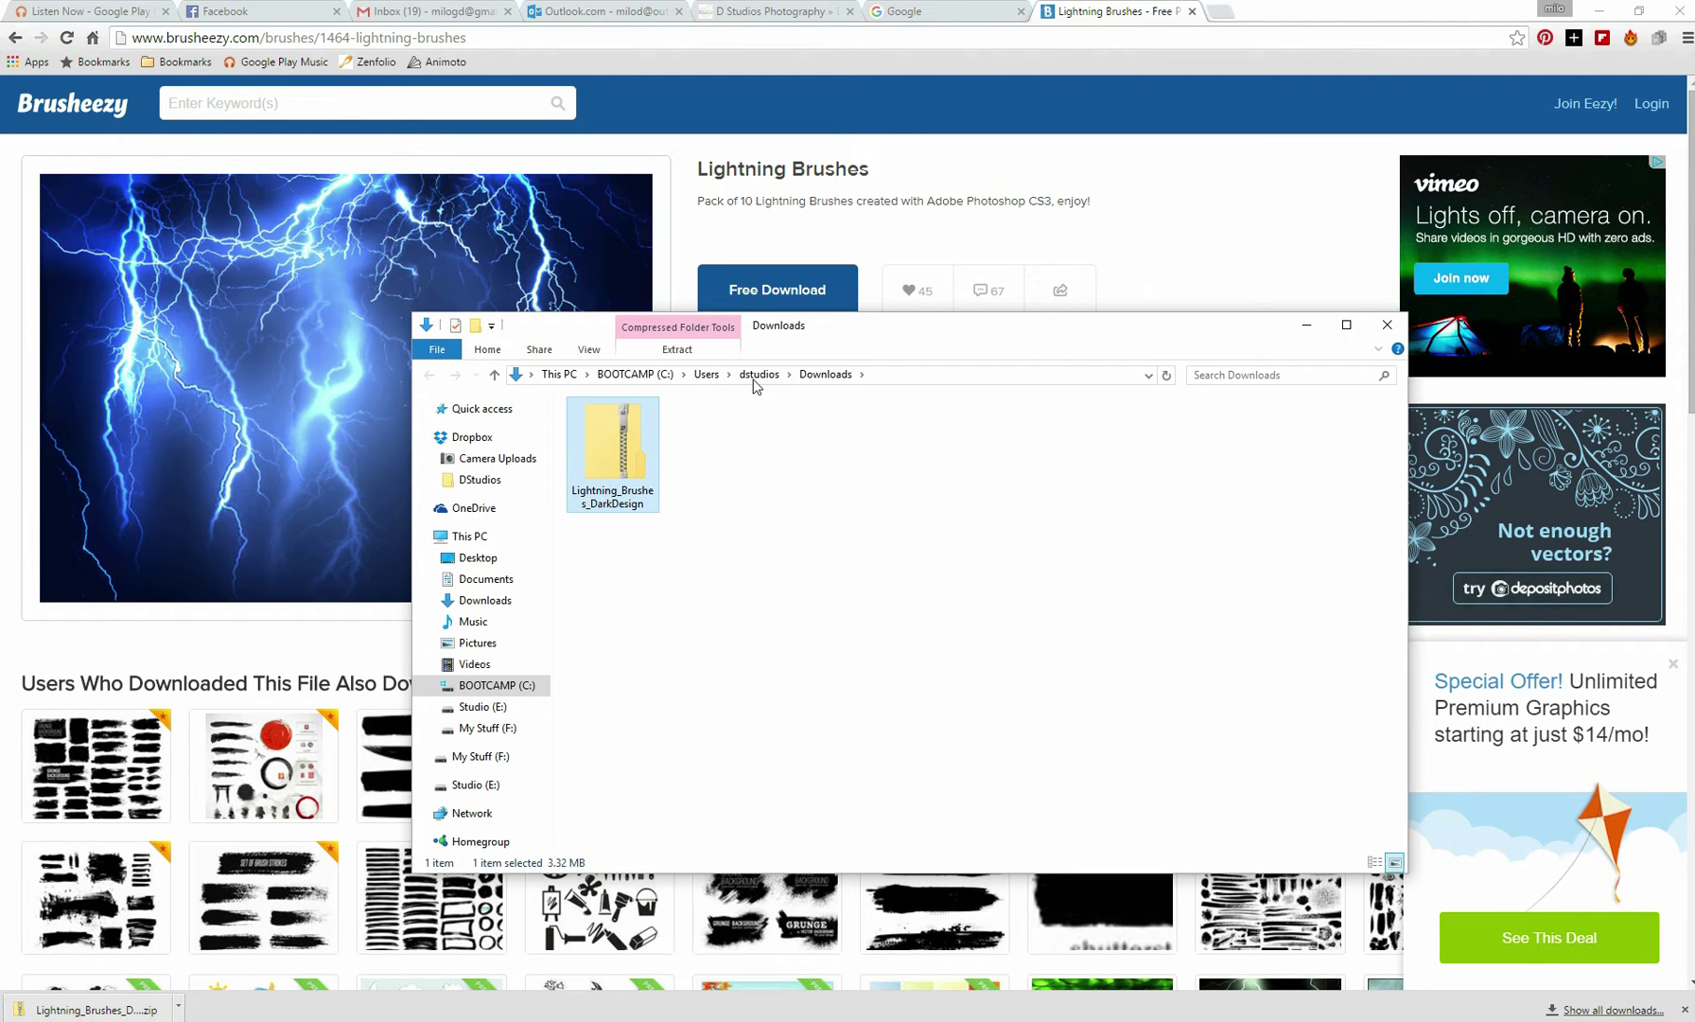
{"action": "double_click", "coordinate": [610, 448]}
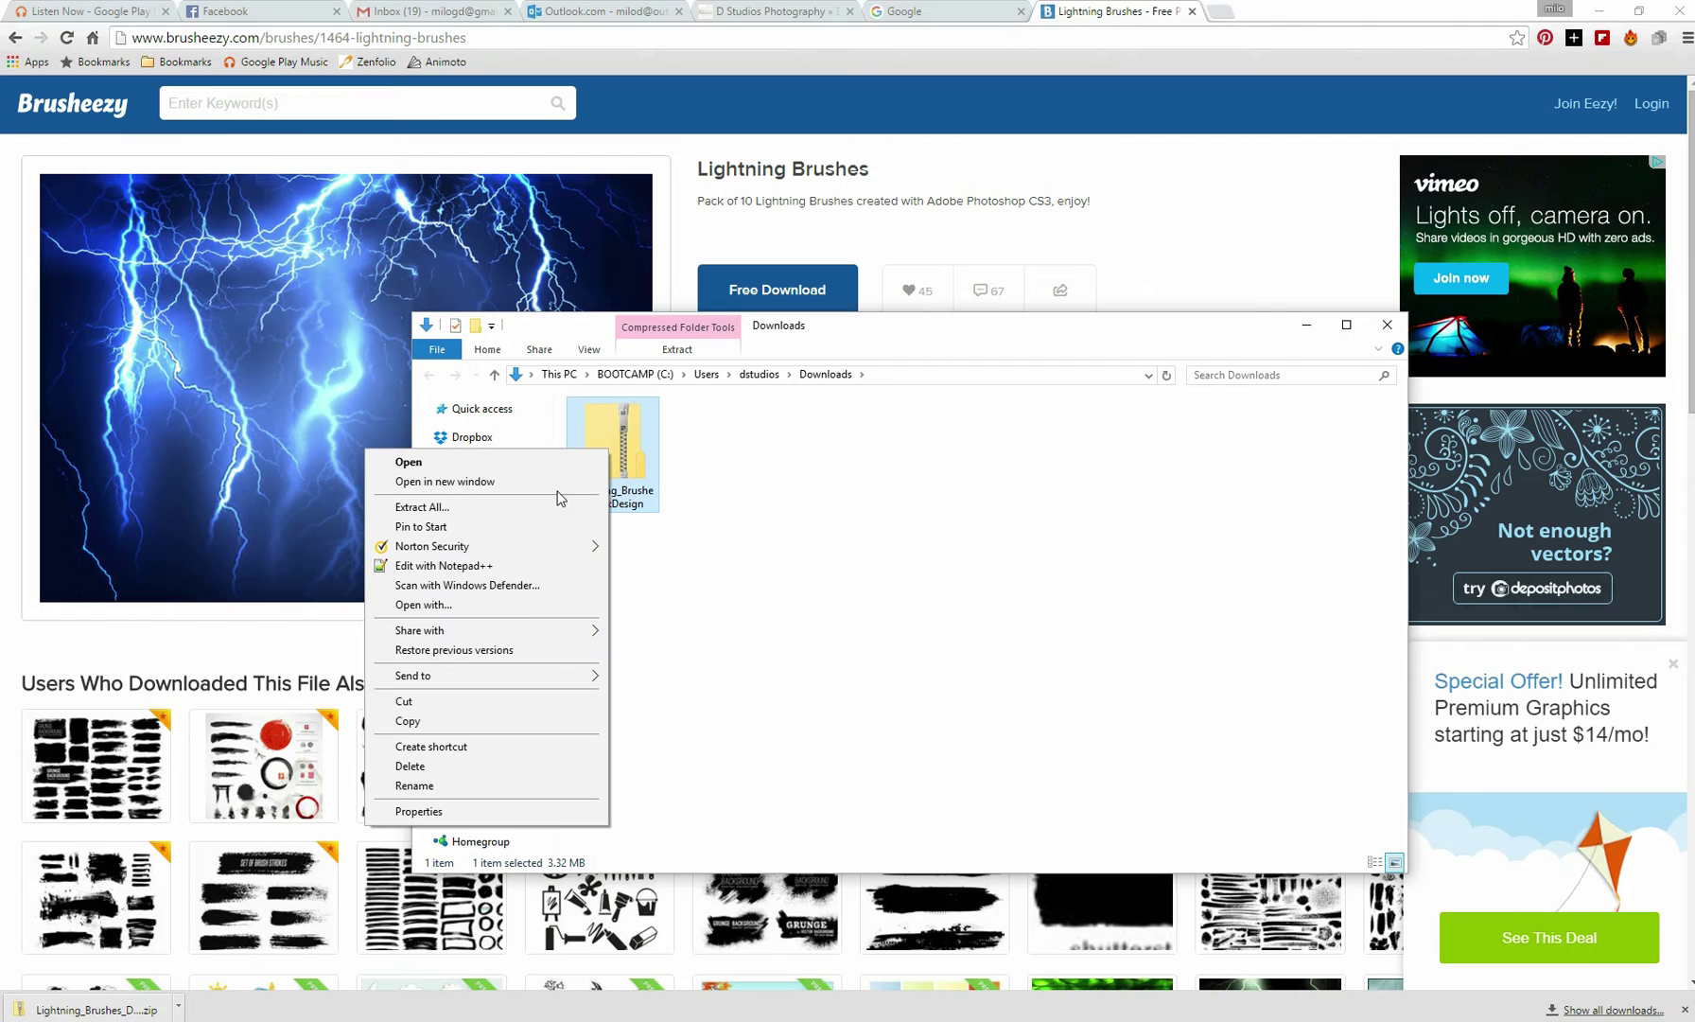
{"action": "left_click", "coordinate": [495, 508]}
{"action": "left_click", "coordinate": [1043, 449]}
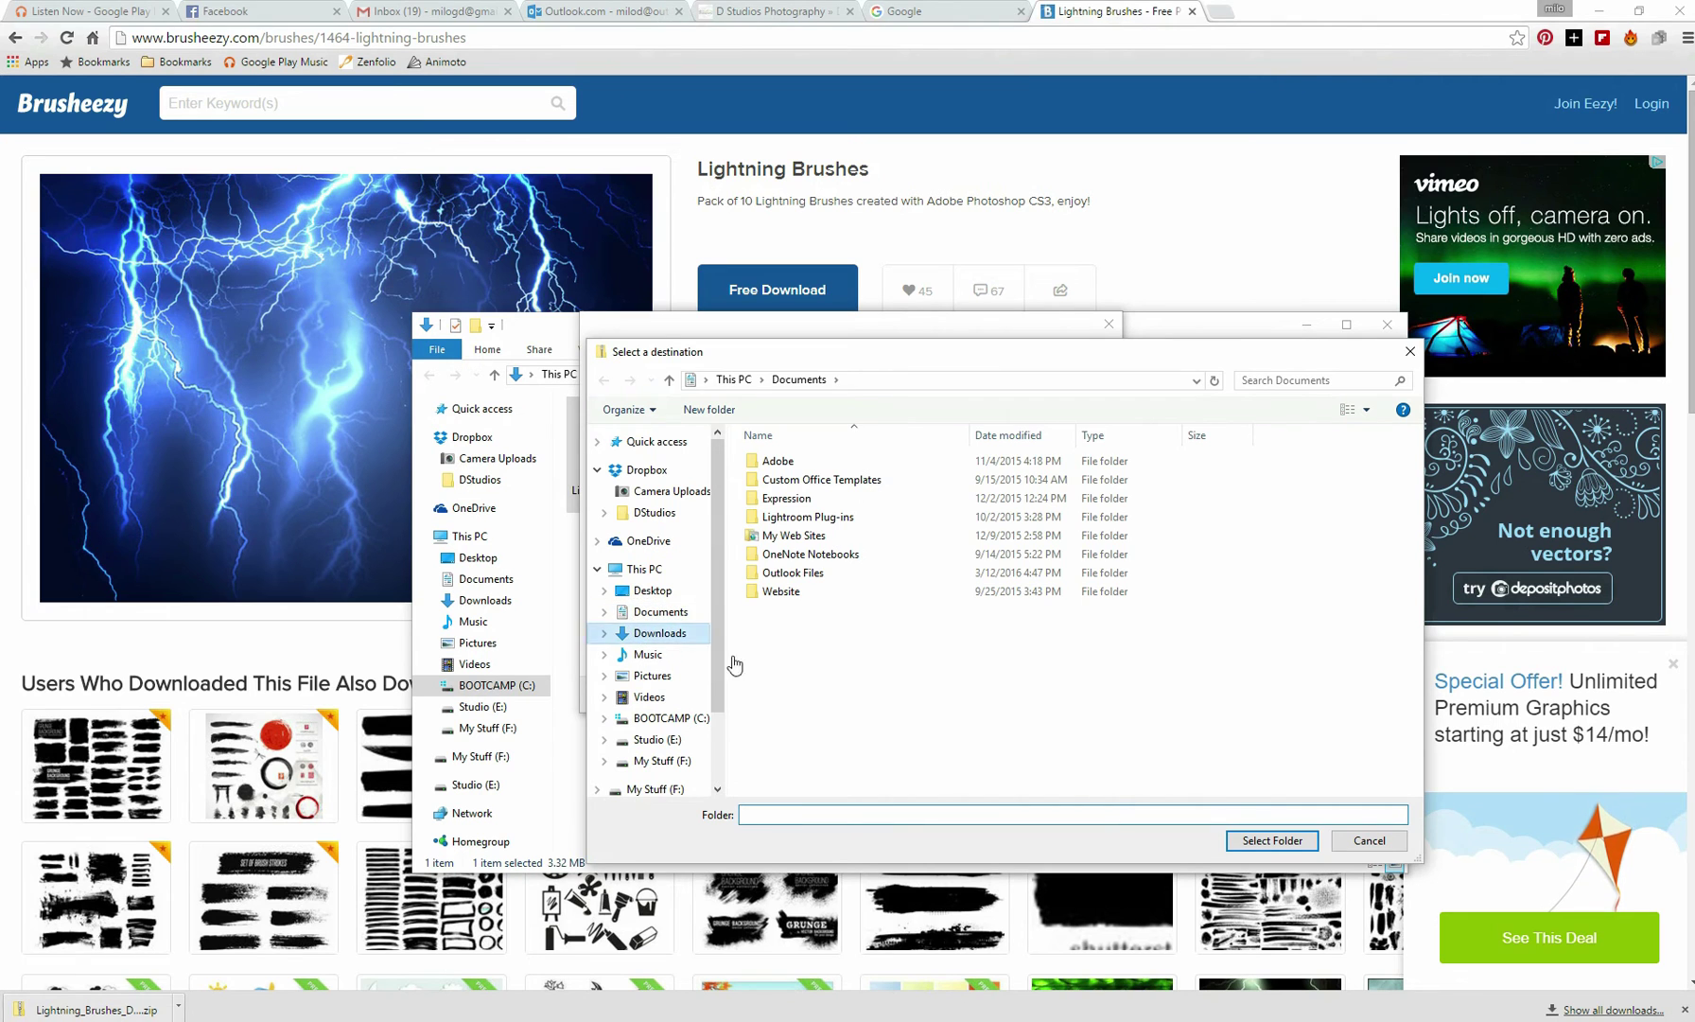
{"action": "left_click", "coordinate": [659, 632]}
{"action": "left_click", "coordinate": [1271, 840]}
{"action": "left_click", "coordinate": [1011, 694]}
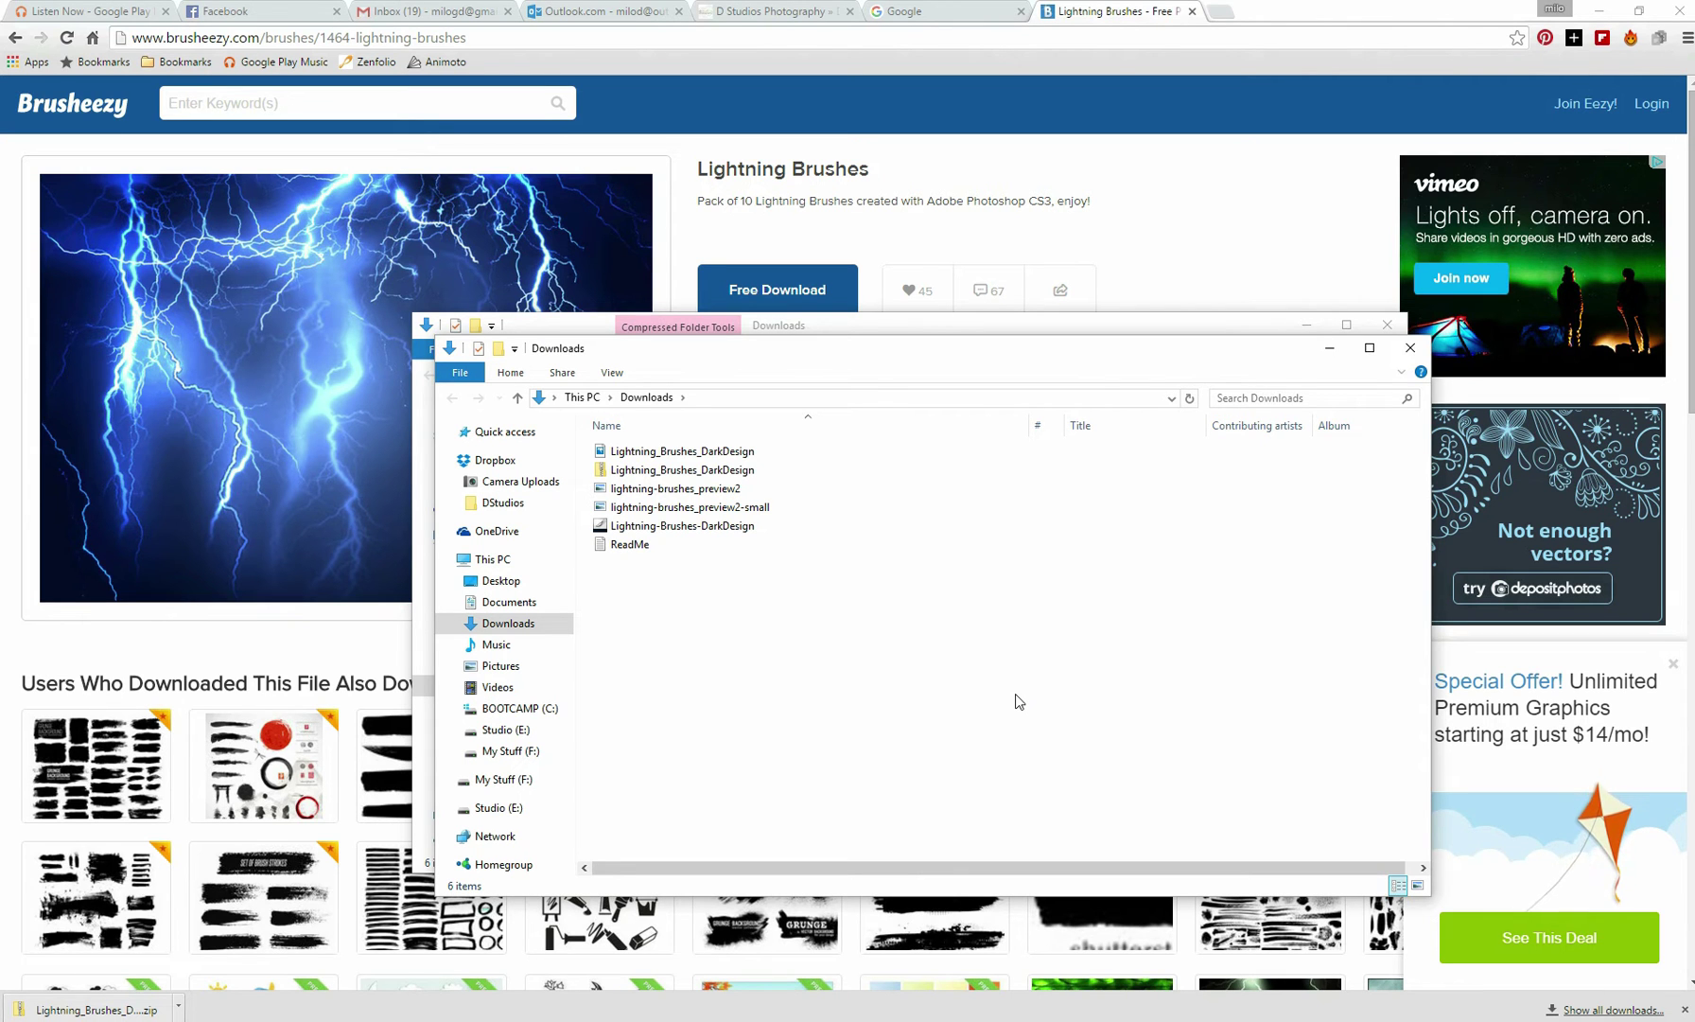
{"action": "left_click", "coordinate": [726, 527]}
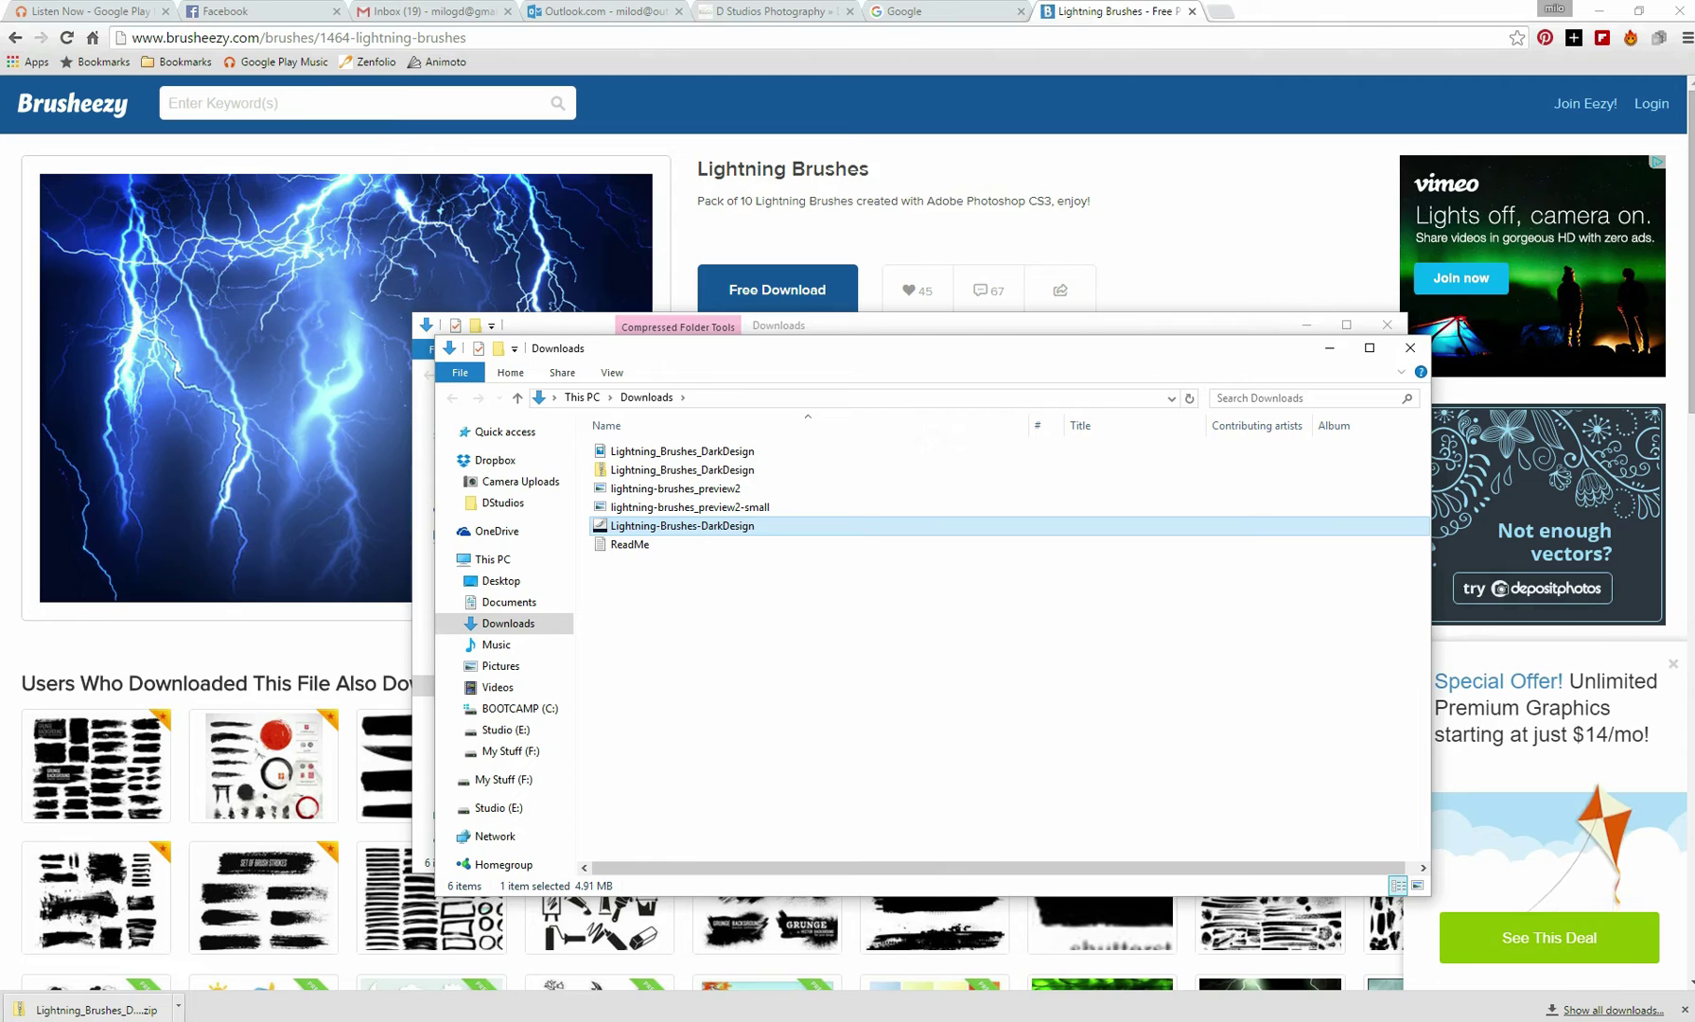
{"action": "key", "text": "alt+Tab"}
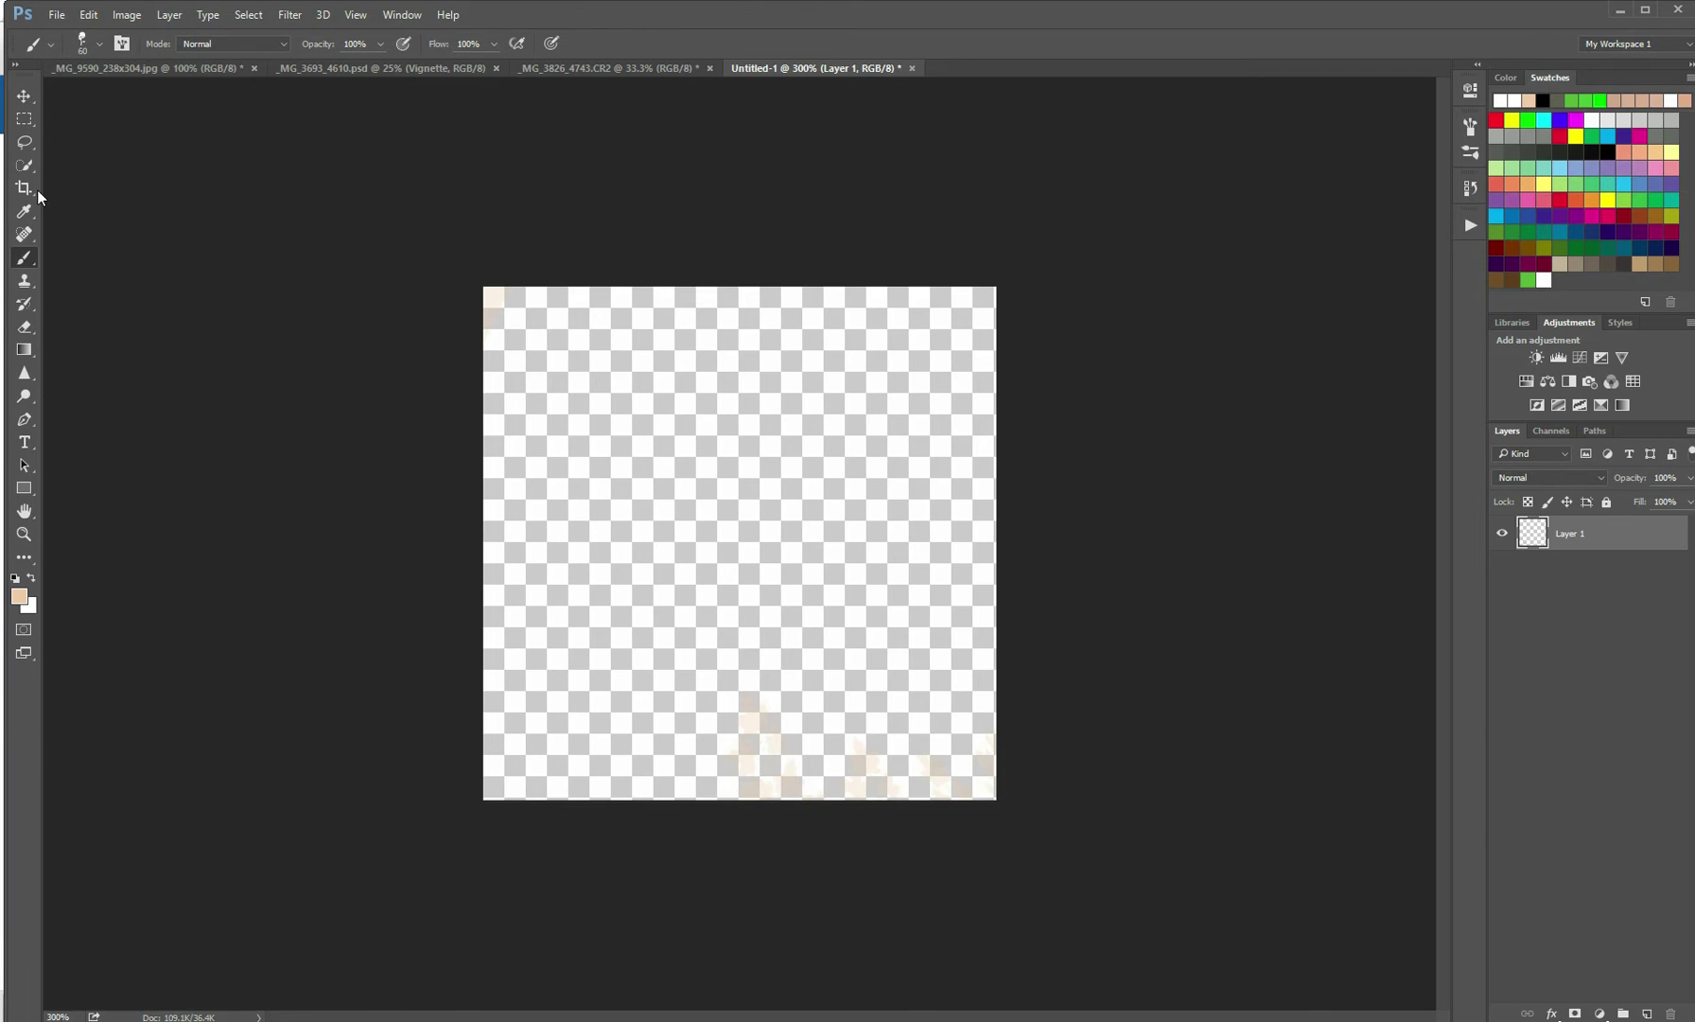
Select the regular Brush tool and show the brush preset picker's gear menu.
{"action": "left_click", "coordinate": [24, 239]}
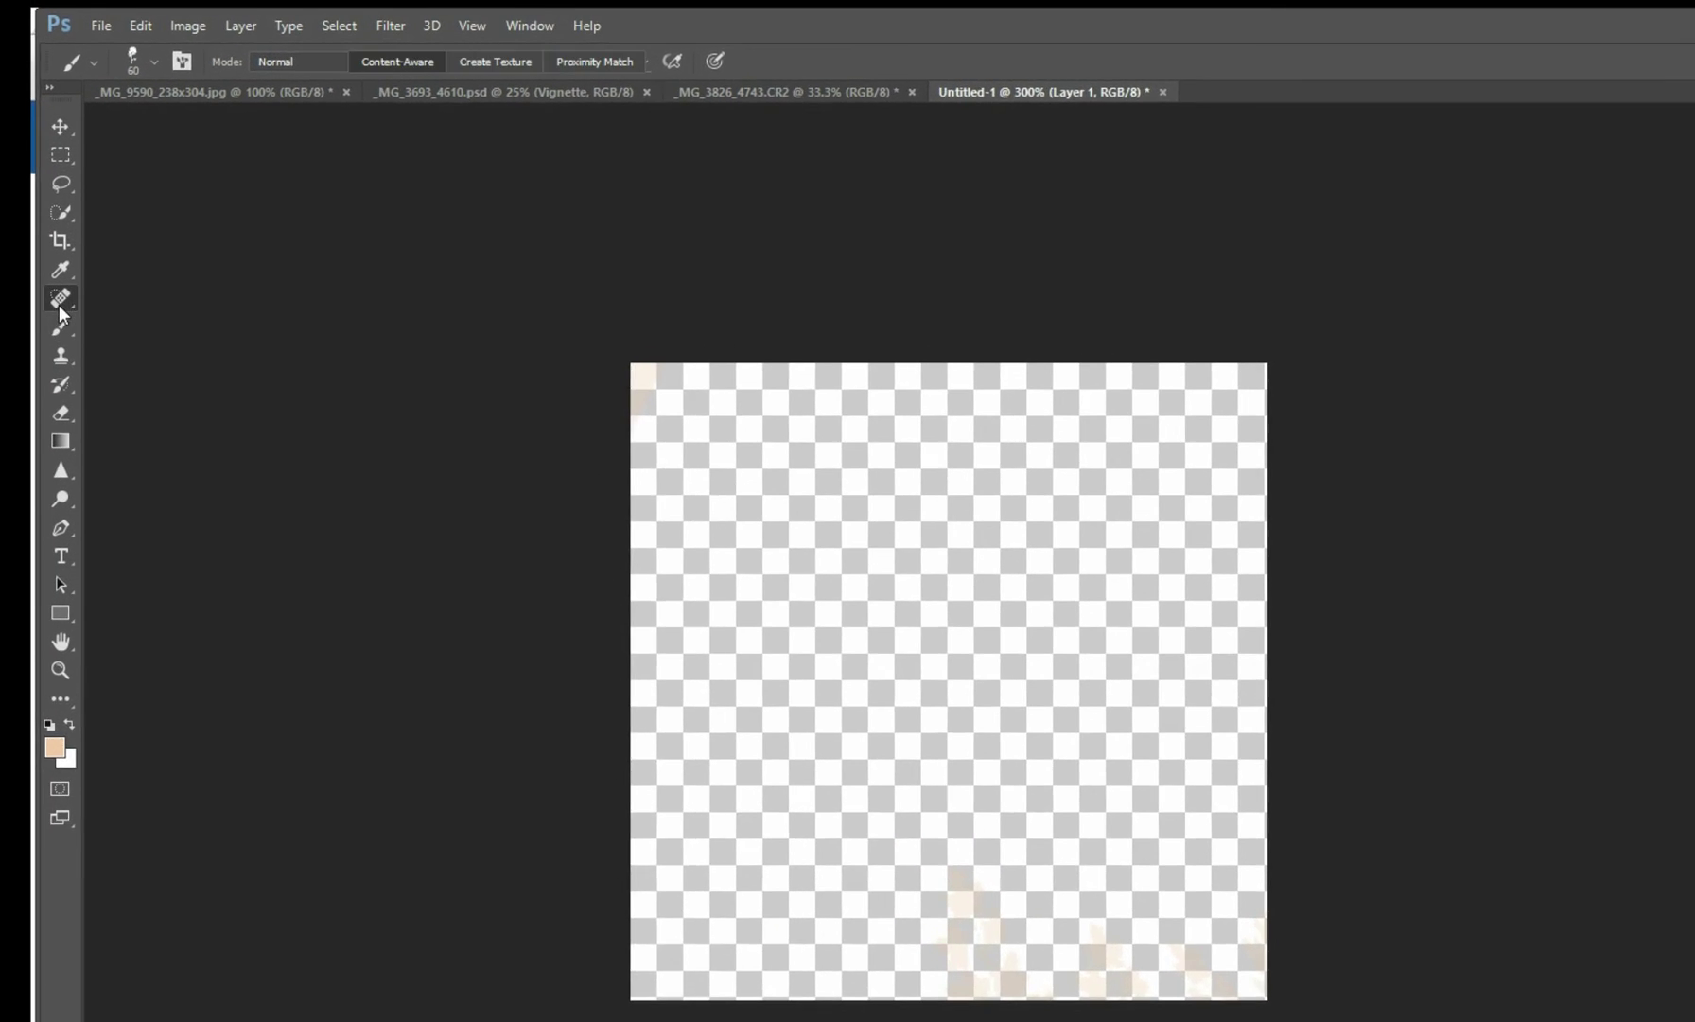
{"action": "left_click", "coordinate": [59, 328]}
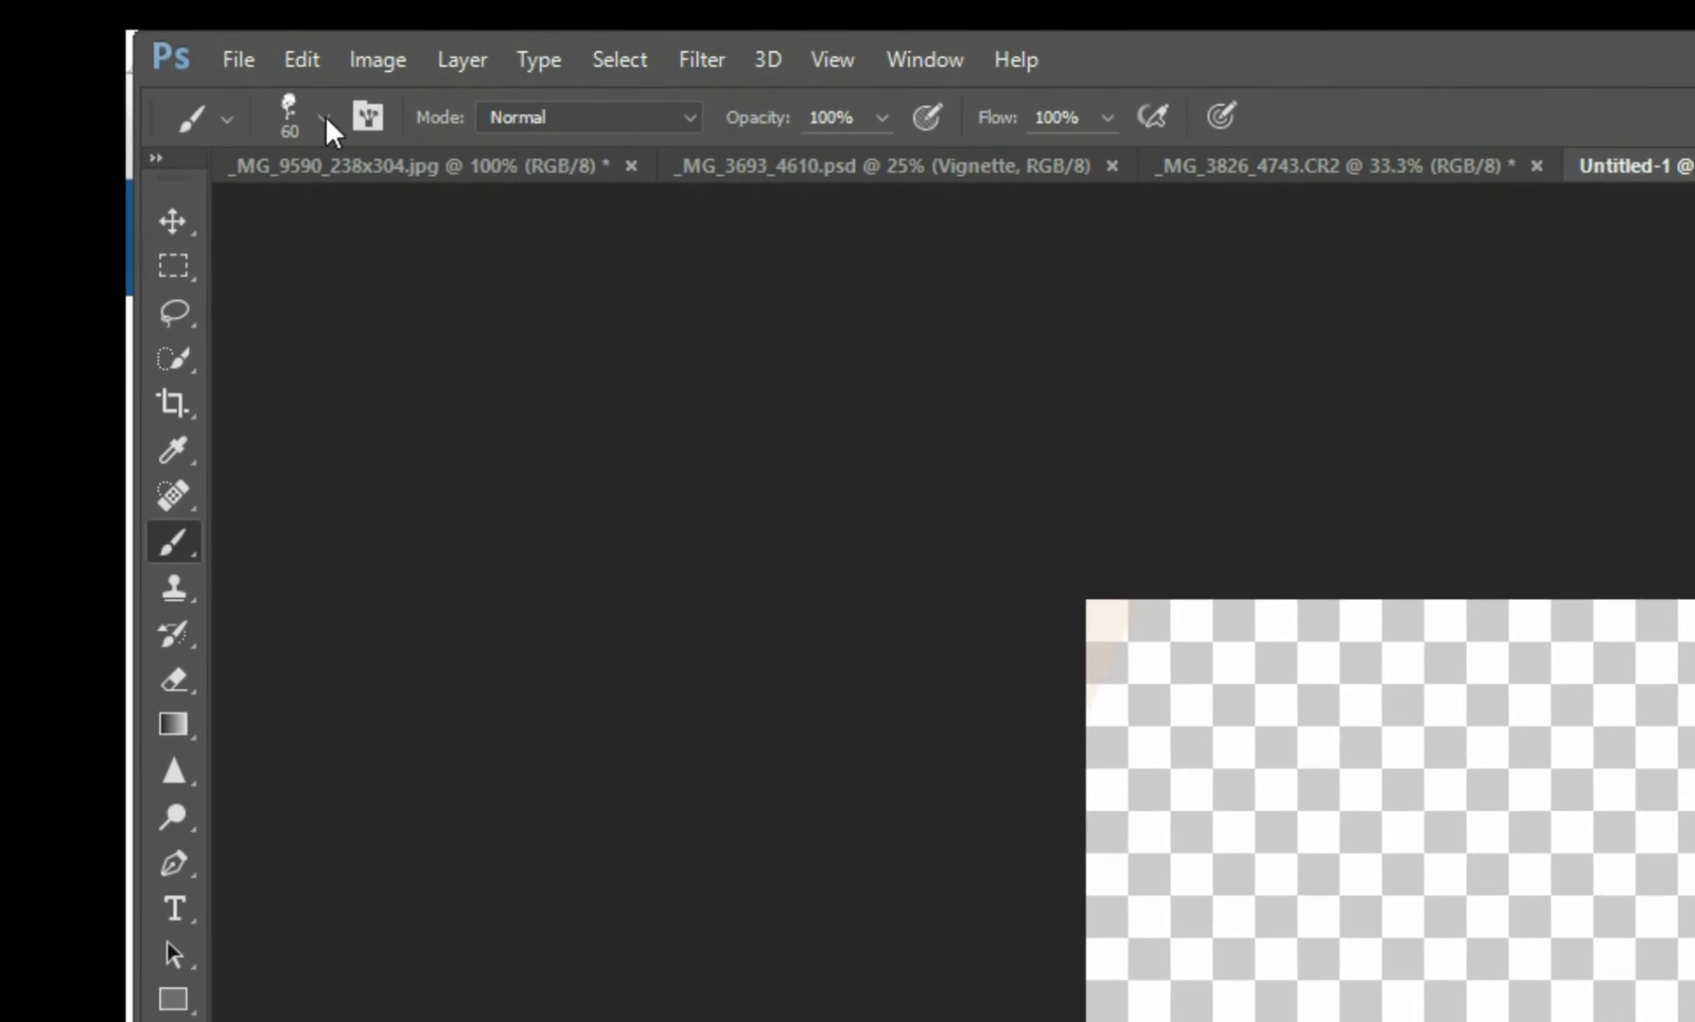
{"action": "left_click", "coordinate": [357, 125]}
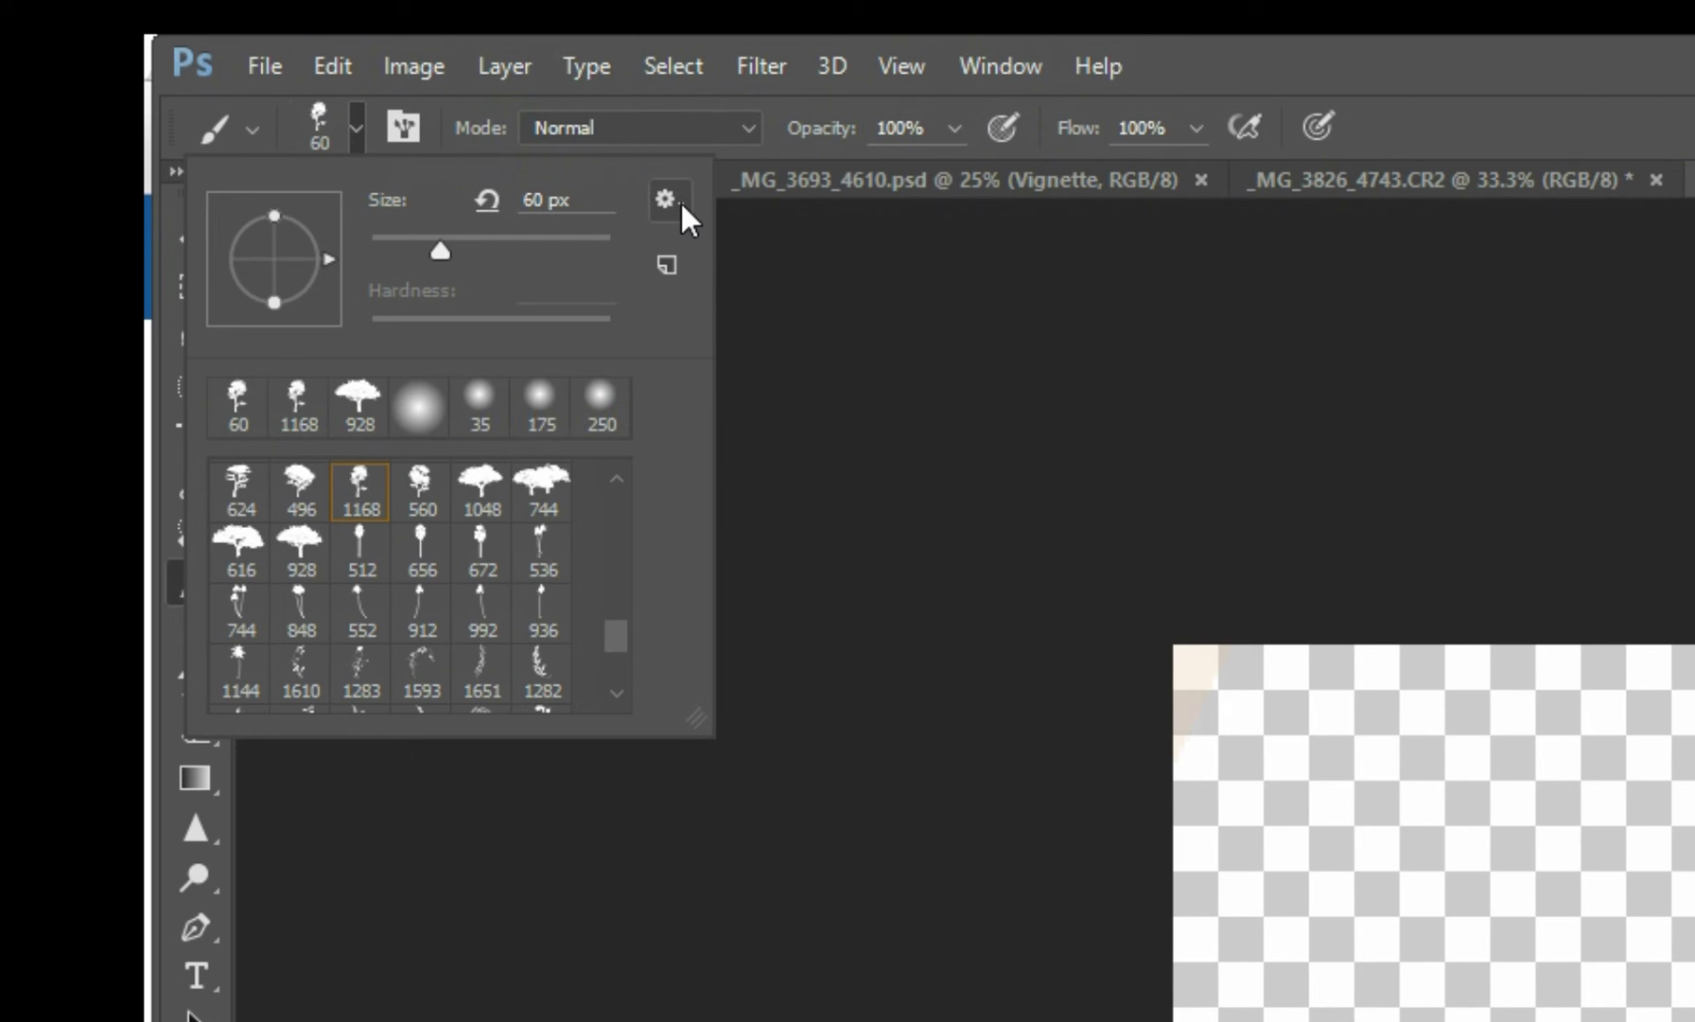
{"action": "left_click", "coordinate": [666, 200]}
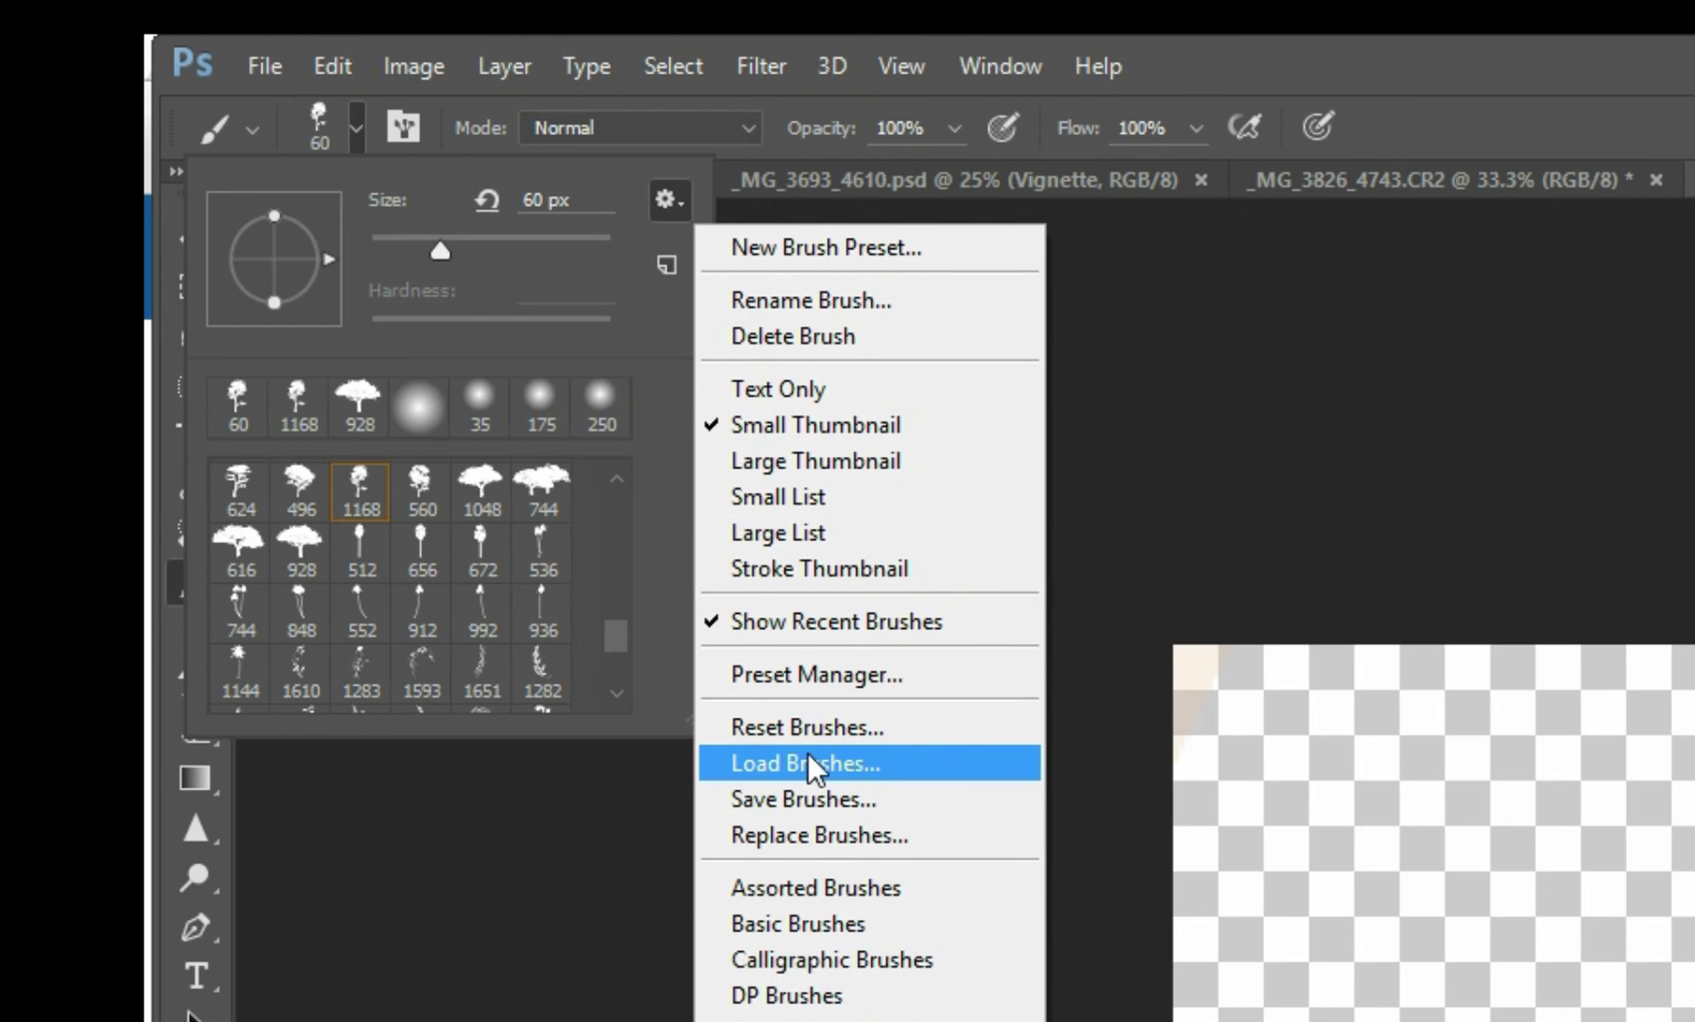
Load Lightning-Brushes-DarkDesign.abr from Downloads via Load Brushes.
{"action": "left_click", "coordinate": [924, 753]}
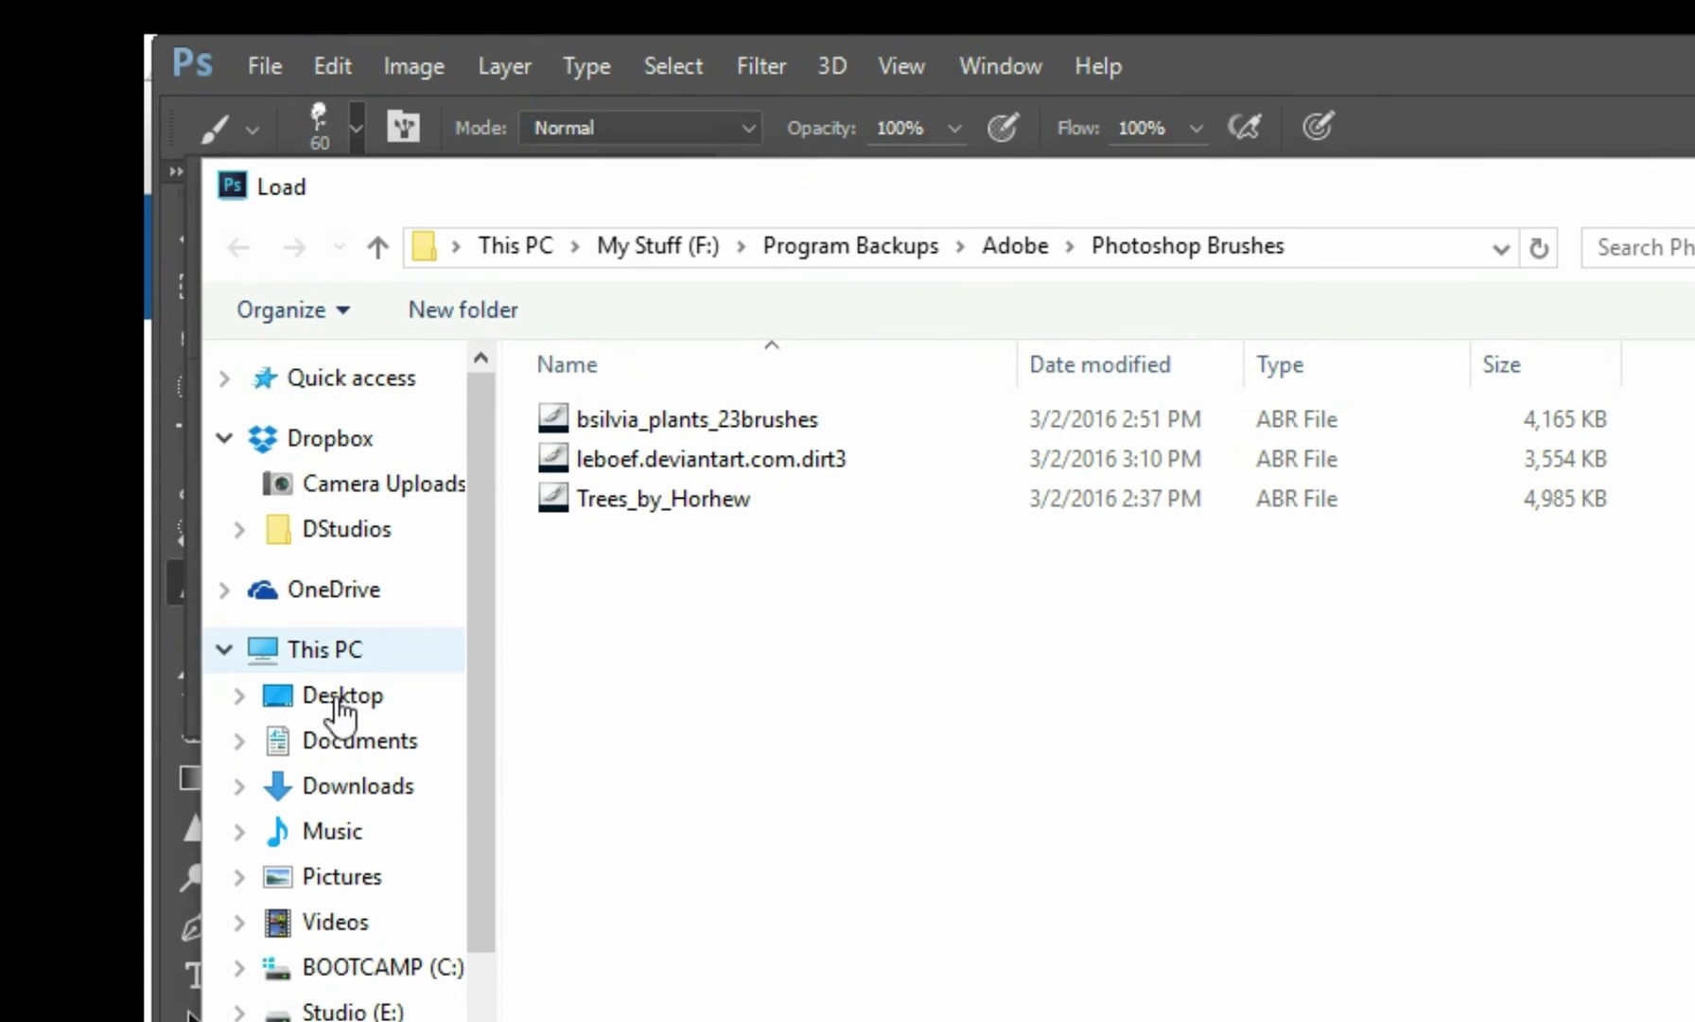
{"action": "mouse_move", "coordinate": [344, 785]}
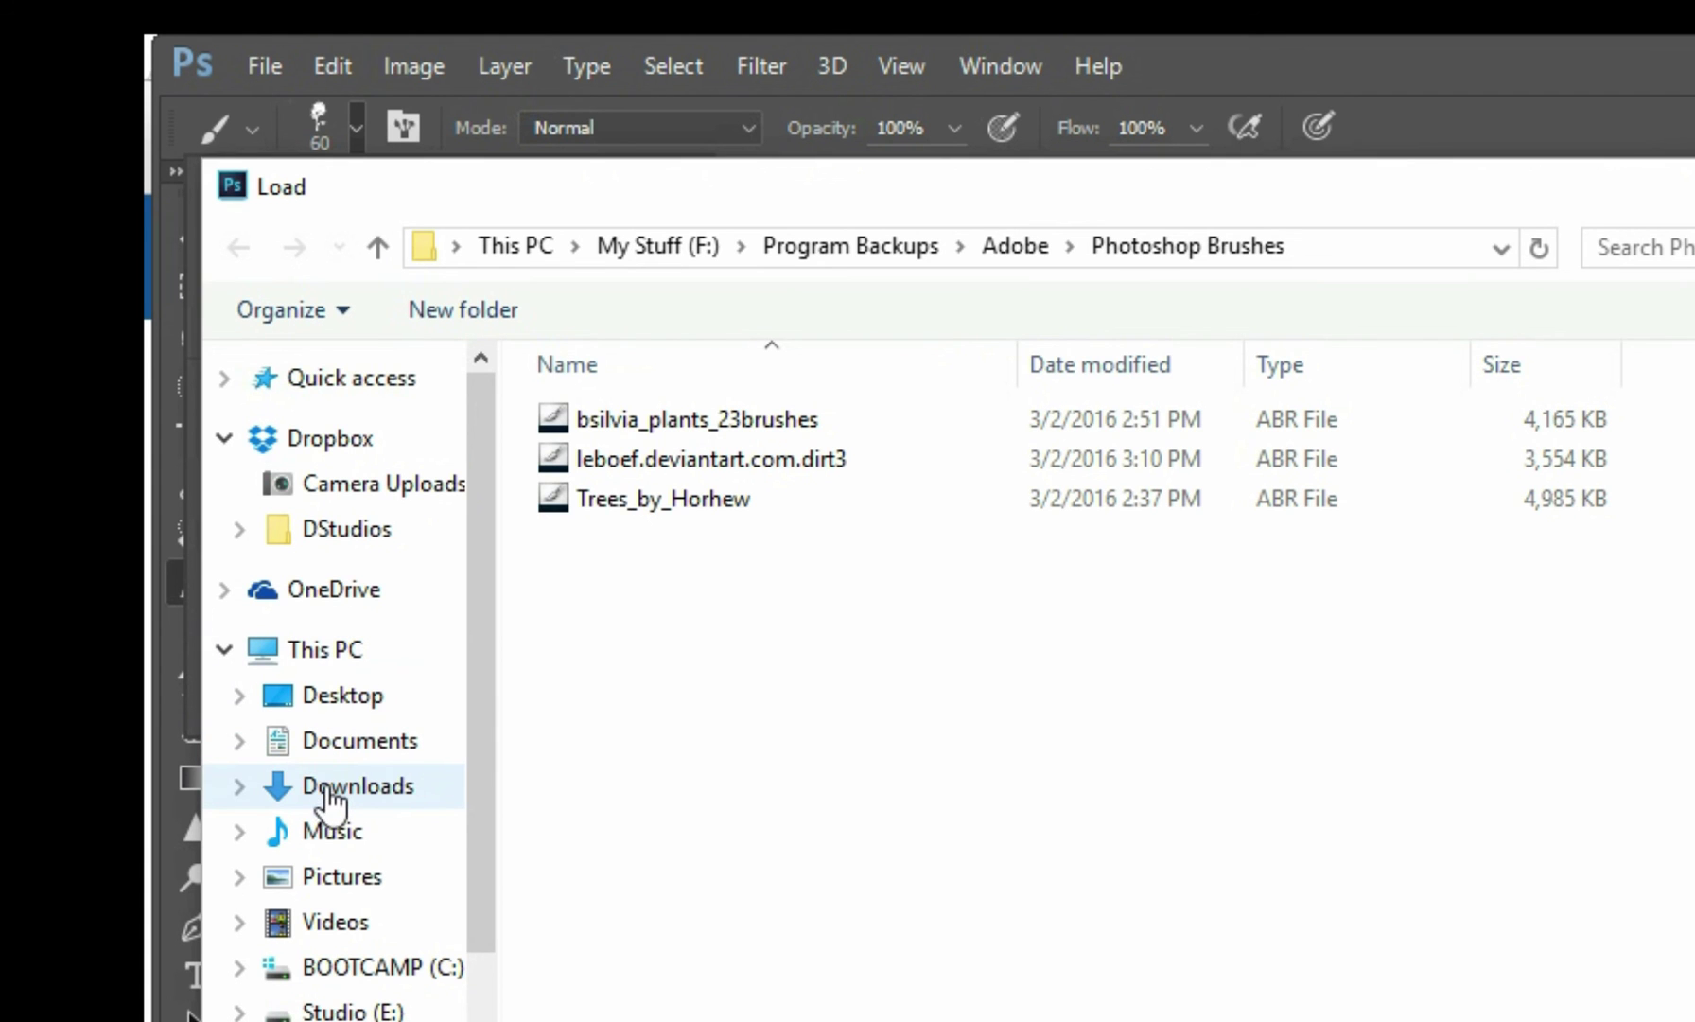
{"action": "left_click", "coordinate": [331, 801]}
{"action": "left_click_drag", "start_coordinate": [805, 357], "coordinate": [1155, 360]}
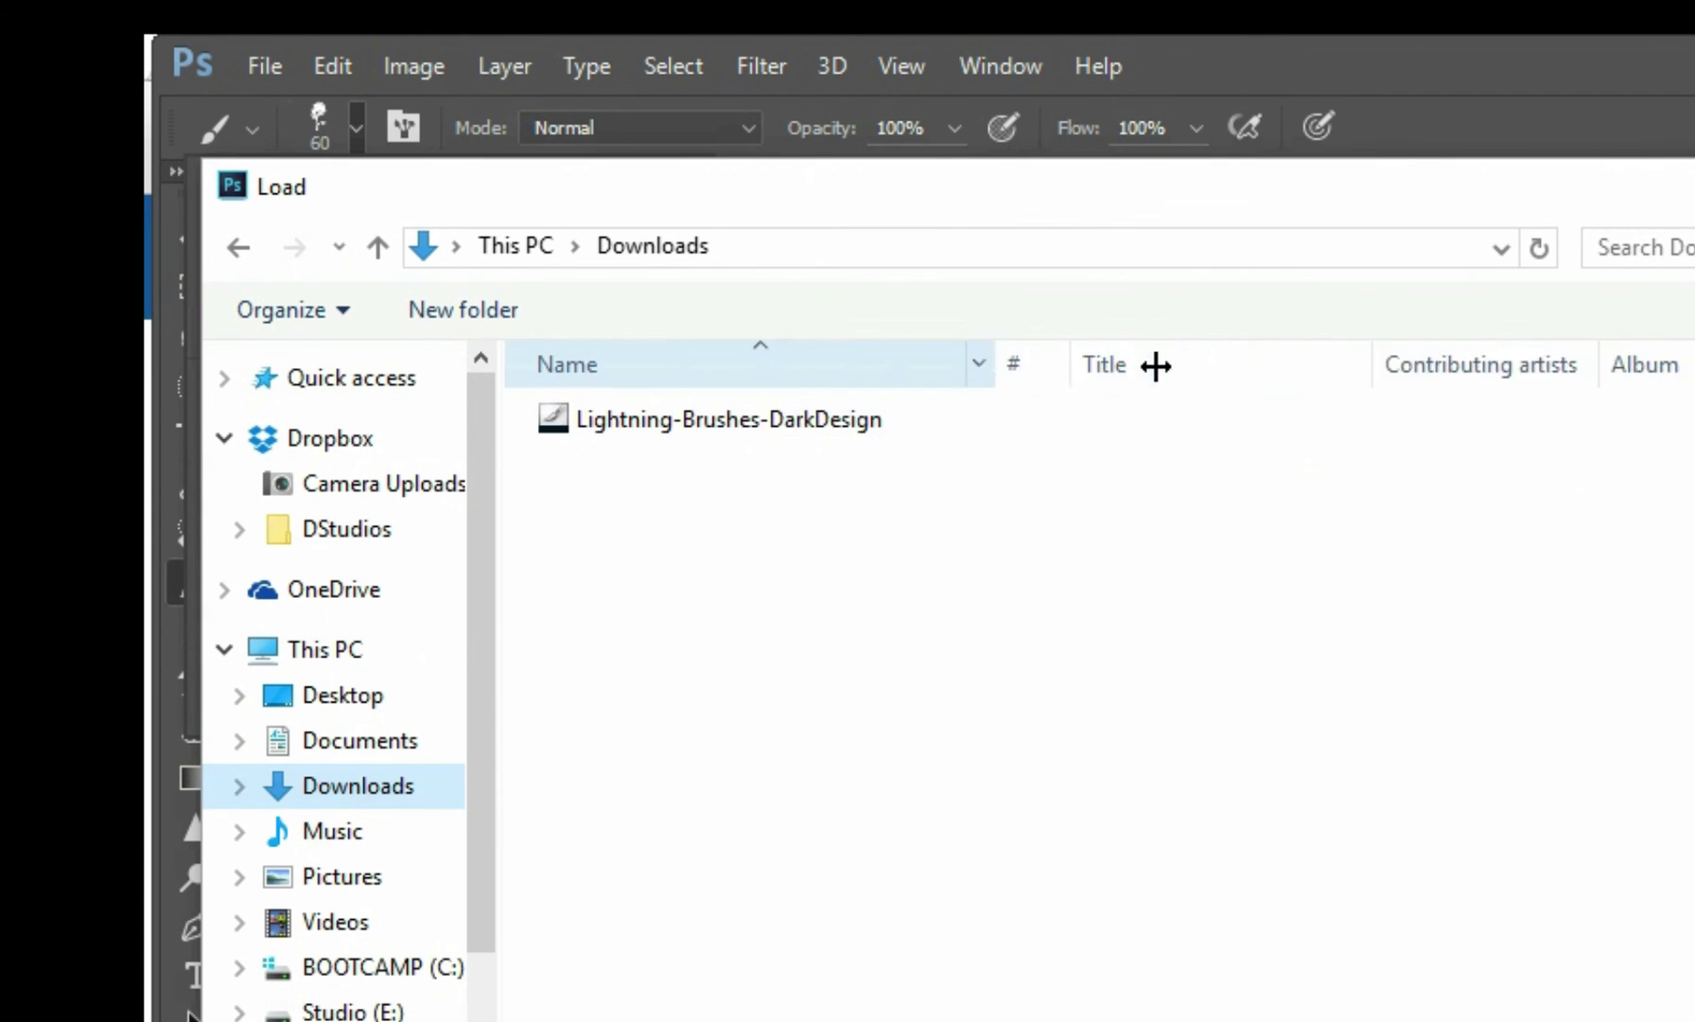
{"action": "left_click", "coordinate": [769, 419]}
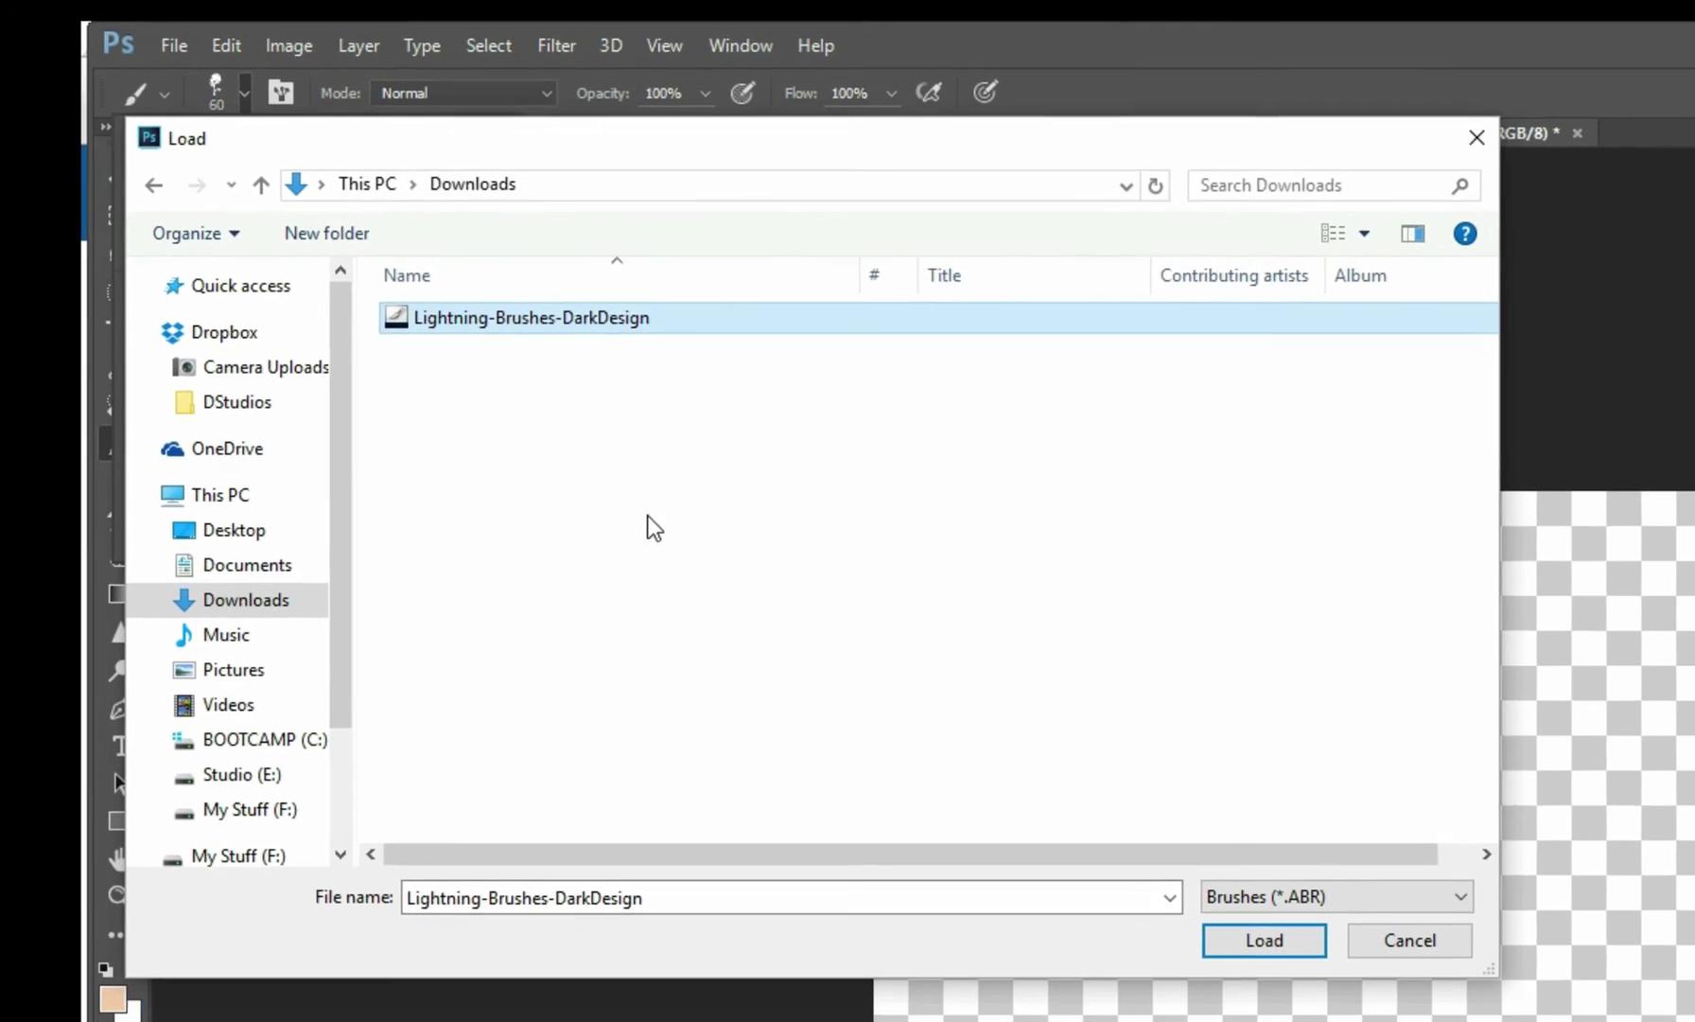
{"action": "left_click", "coordinate": [781, 611]}
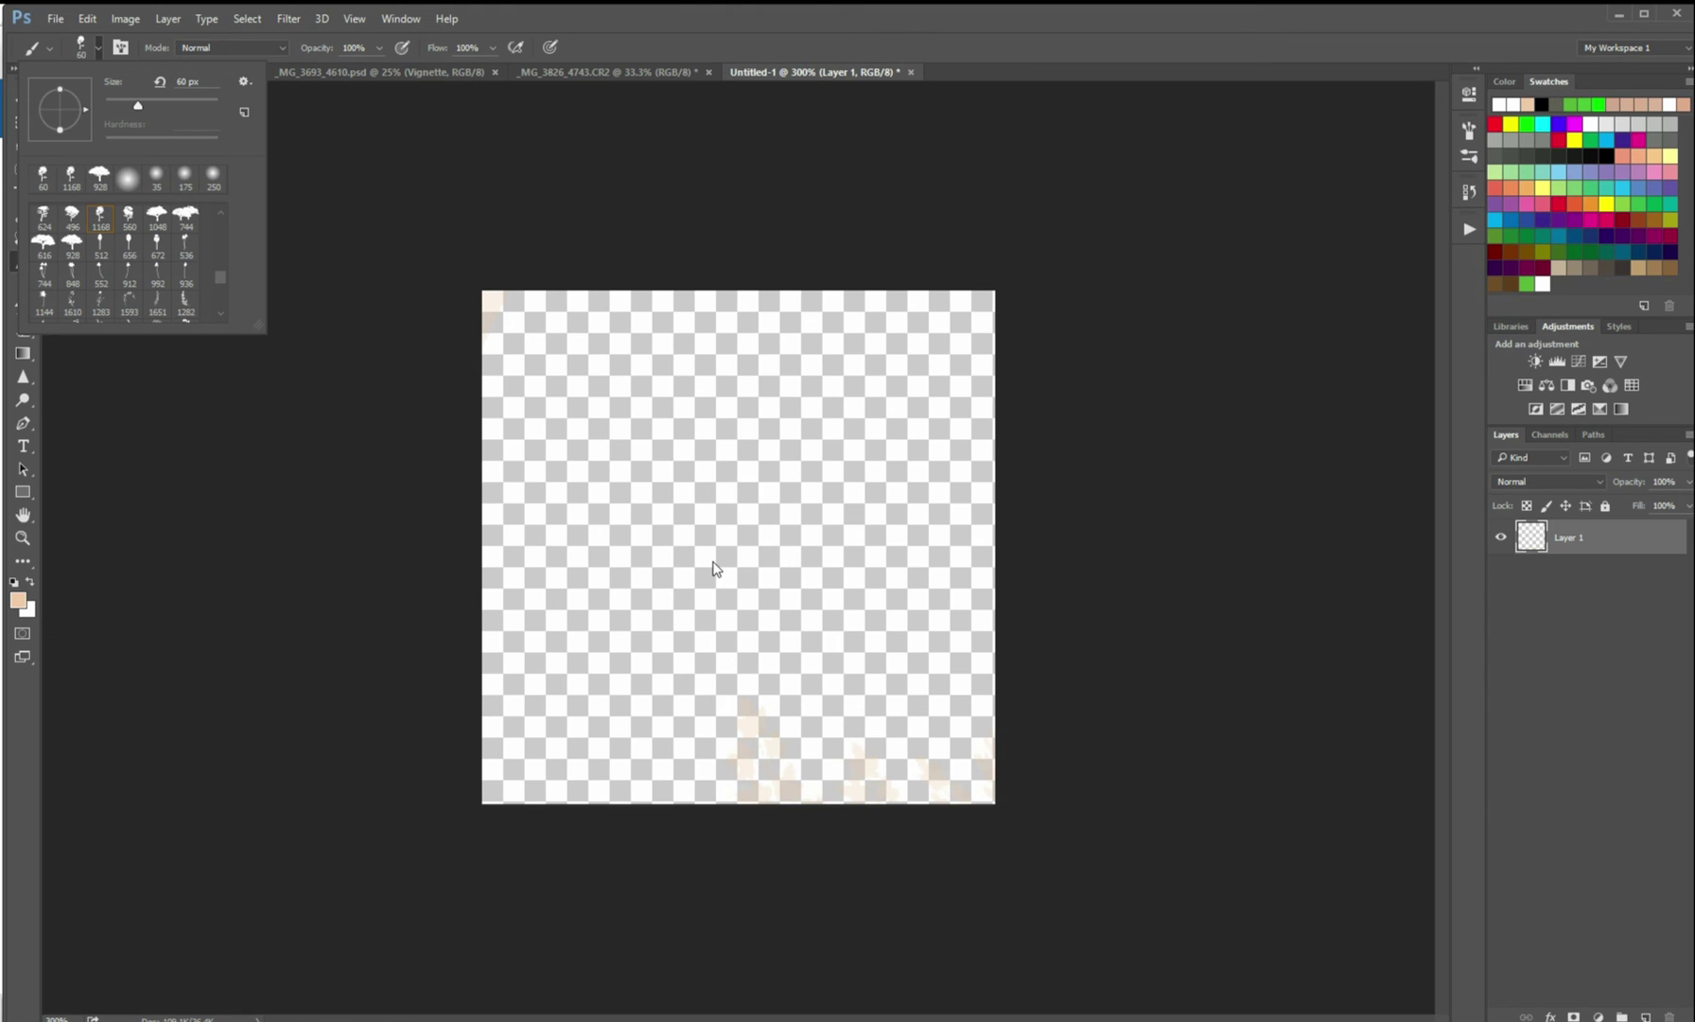
{"action": "left_click_drag", "start_coordinate": [225, 276], "coordinate": [218, 310]}
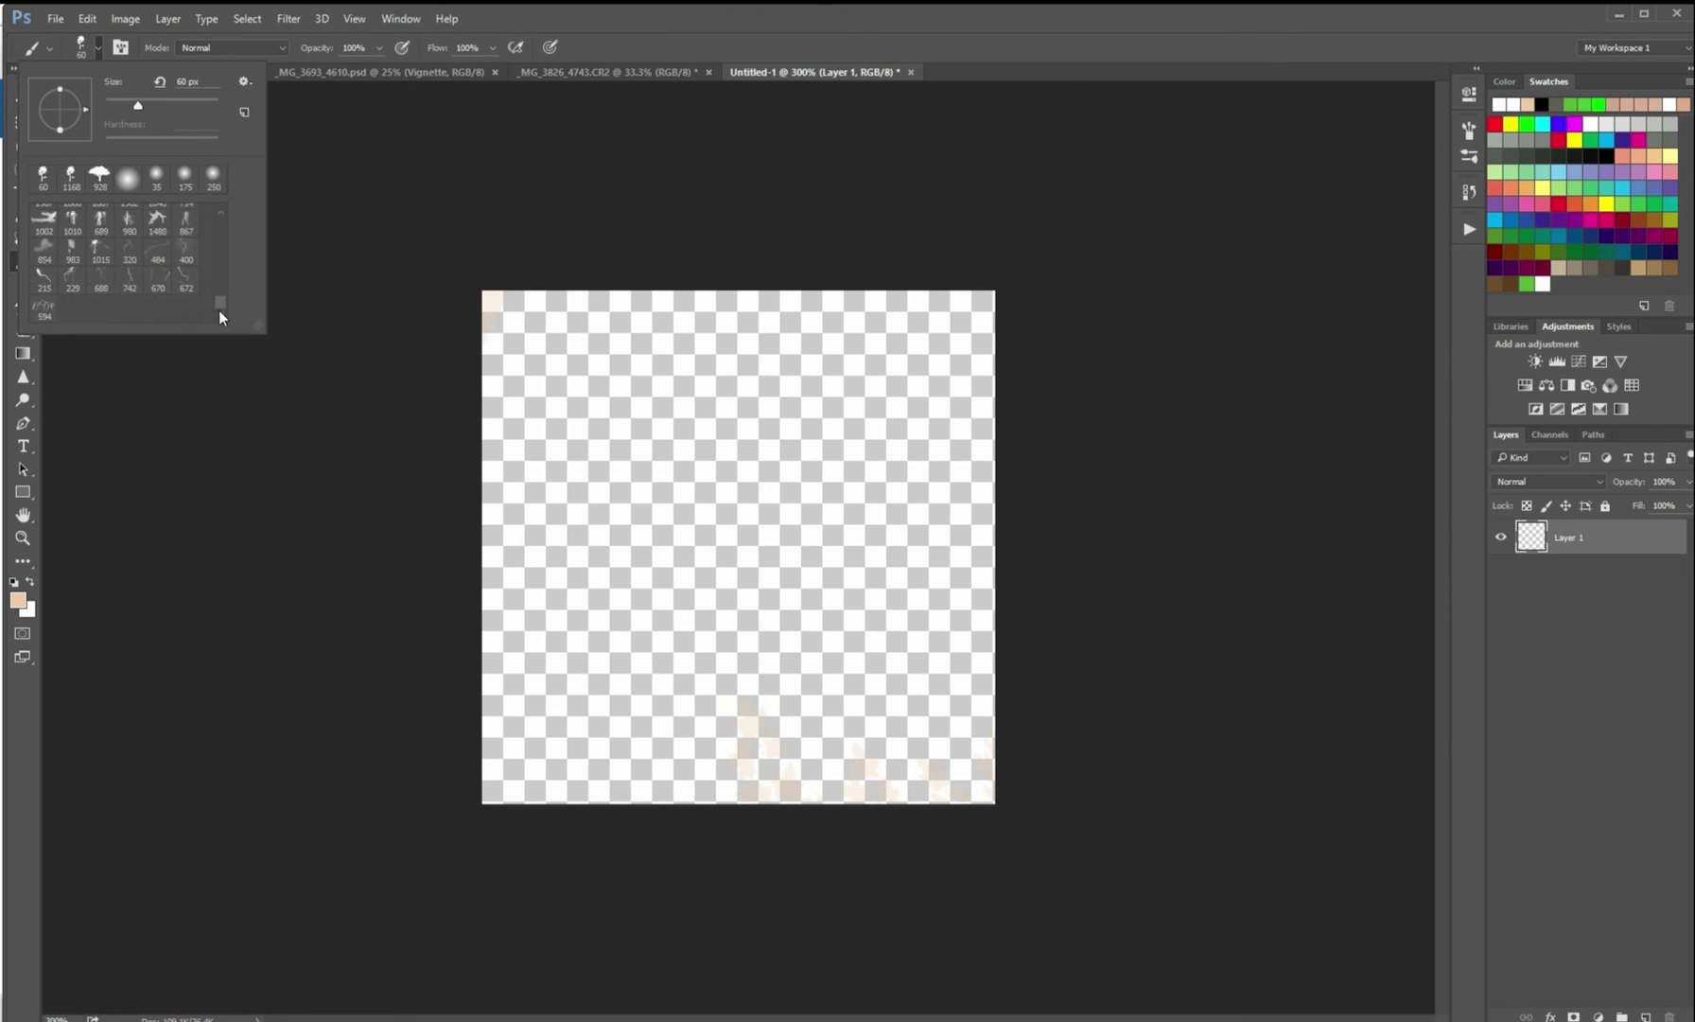
Try the 742 and 688 px lightning brushes, then stamp the 229 px one on the canvas.
{"action": "left_click", "coordinate": [128, 279]}
{"action": "left_click", "coordinate": [96, 282]}
{"action": "left_click", "coordinate": [72, 281]}
{"action": "left_click", "coordinate": [689, 570]}
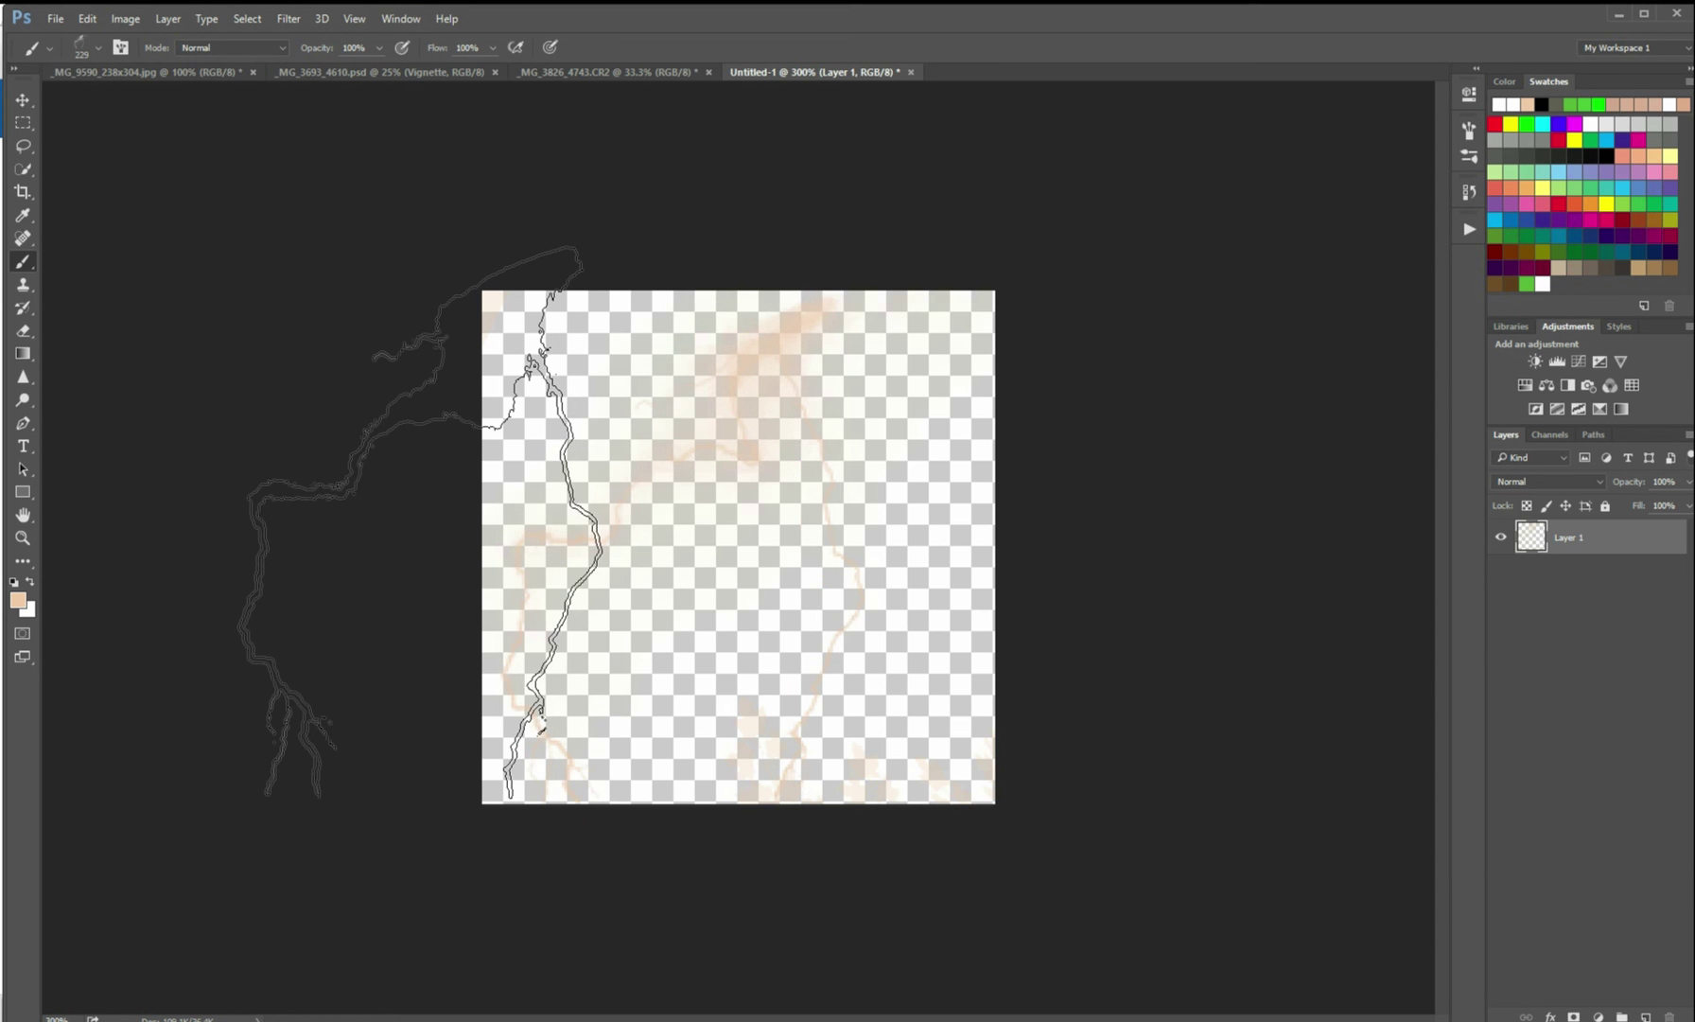